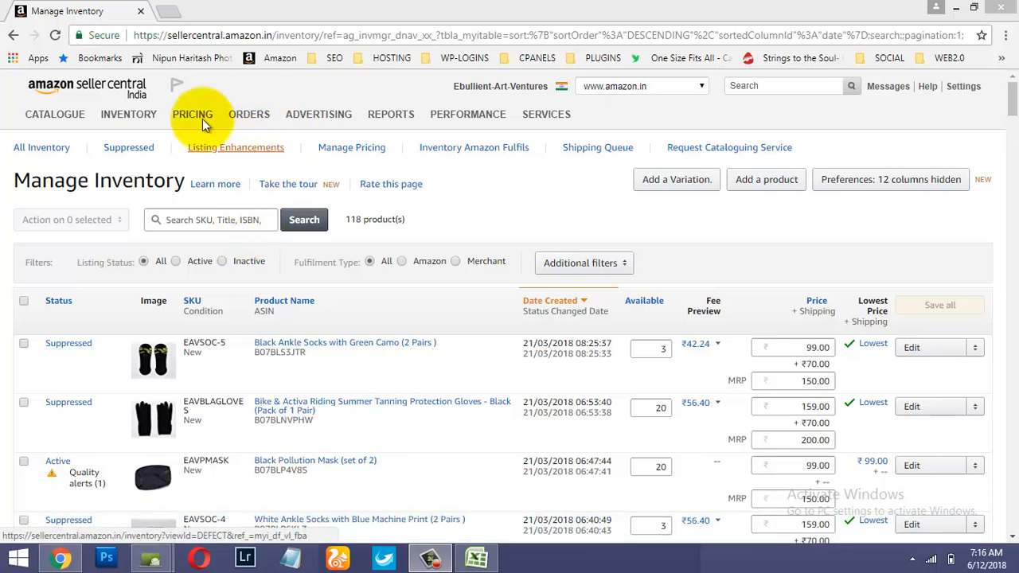
- Start a new product listing for an item not in Amazon's catalogue and look through the available product categories
mouse_move(129, 127)
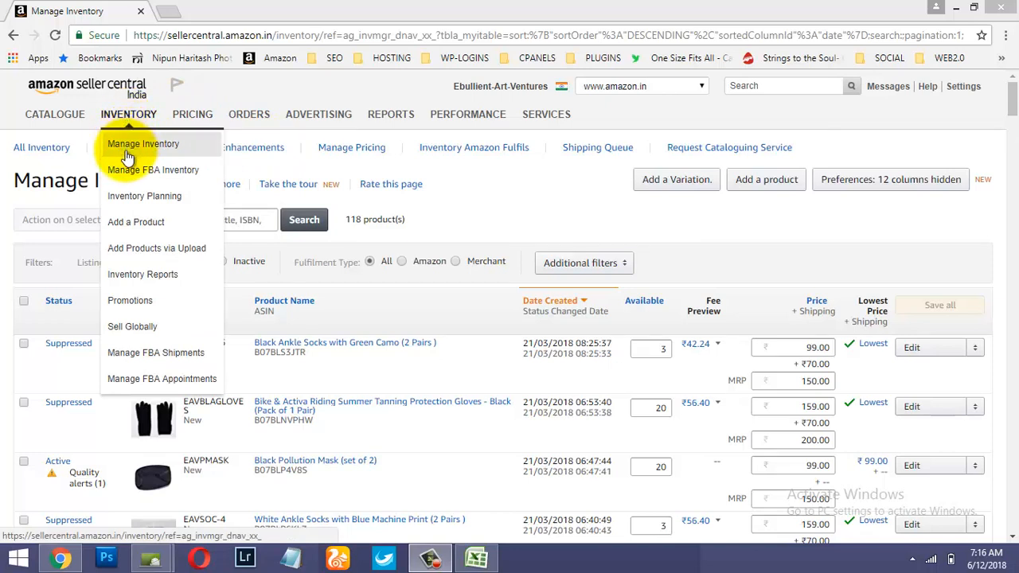
left_click(769, 181)
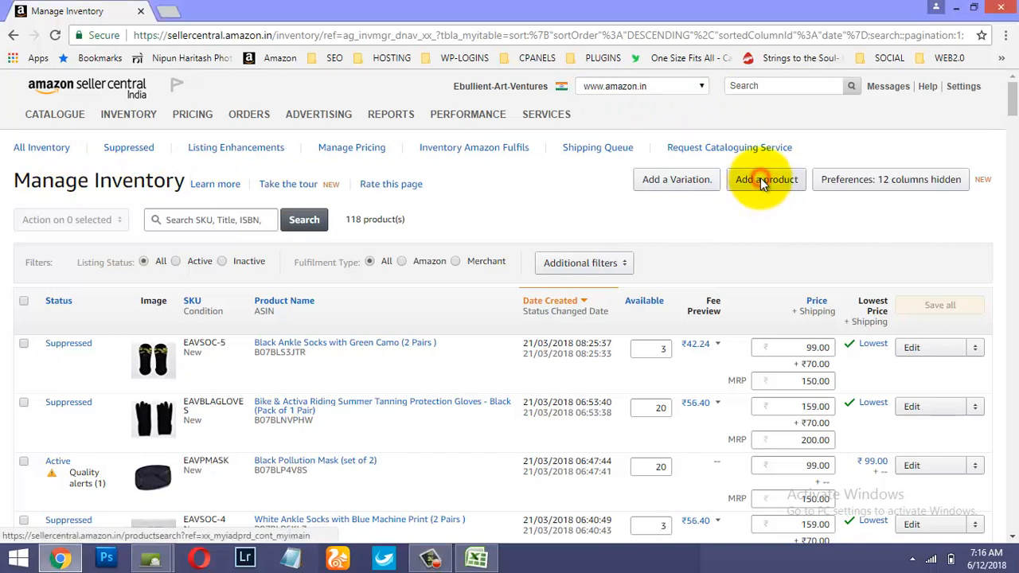
left_click(761, 180)
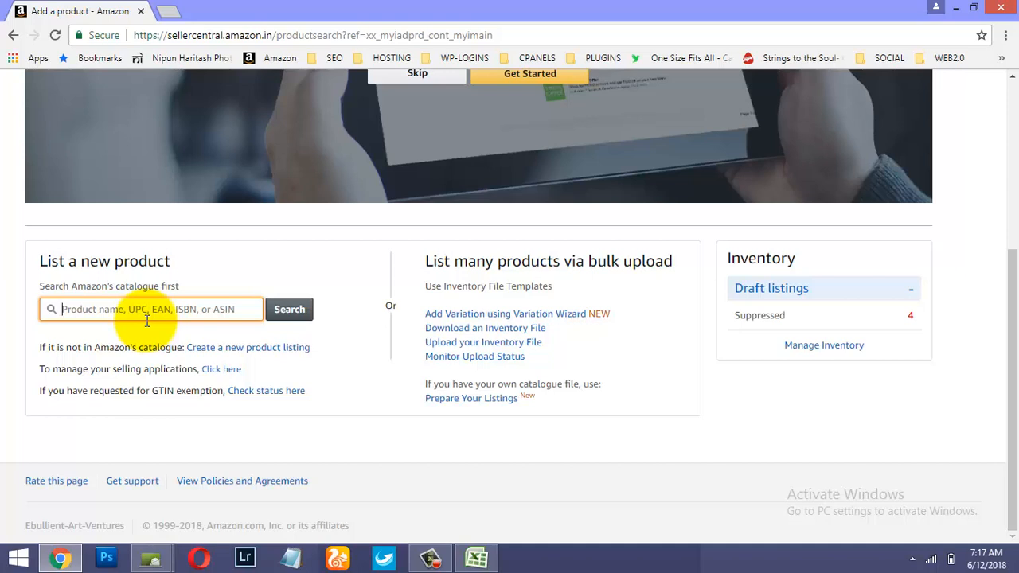
left_click(271, 356)
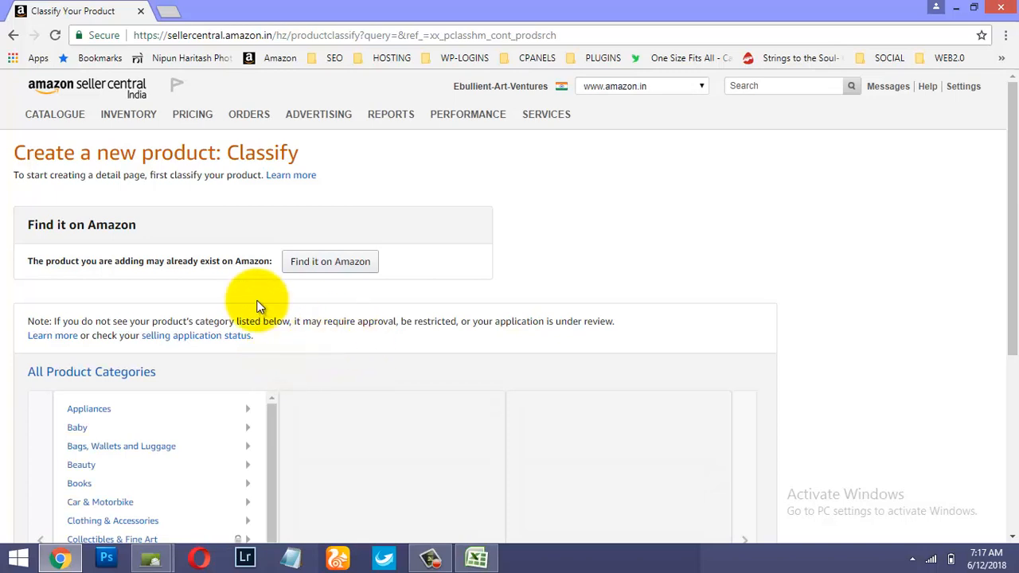
scroll(162, 273, "down", 2)
scroll(151, 302, "down", 1)
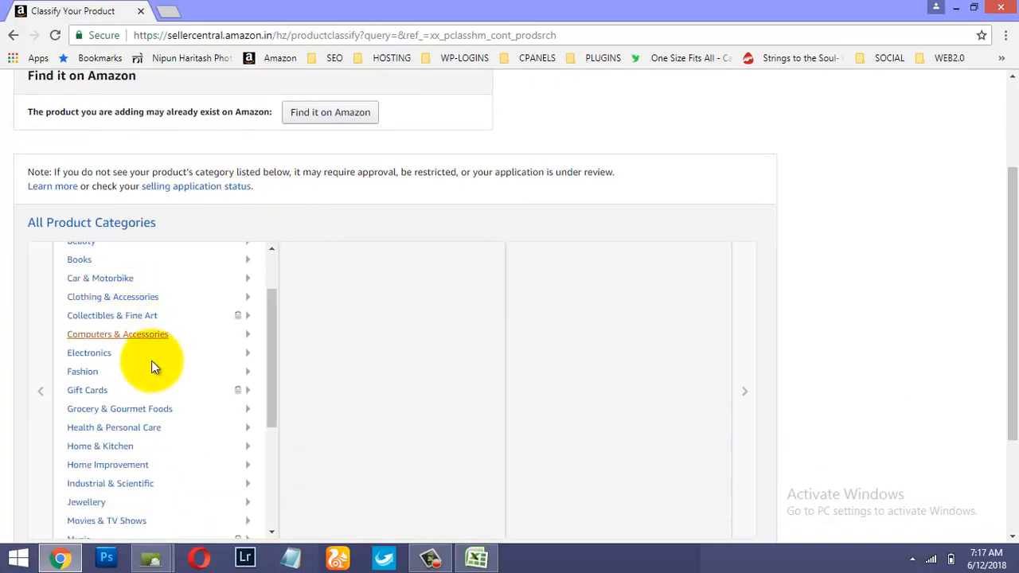
scroll(141, 374, "down", 2)
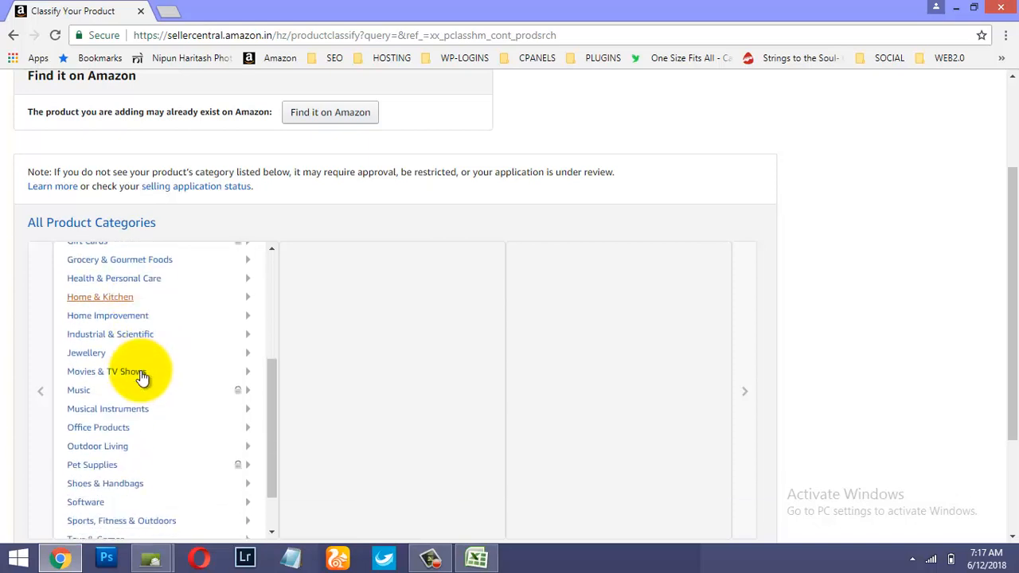
scroll(140, 373, "down", 2)
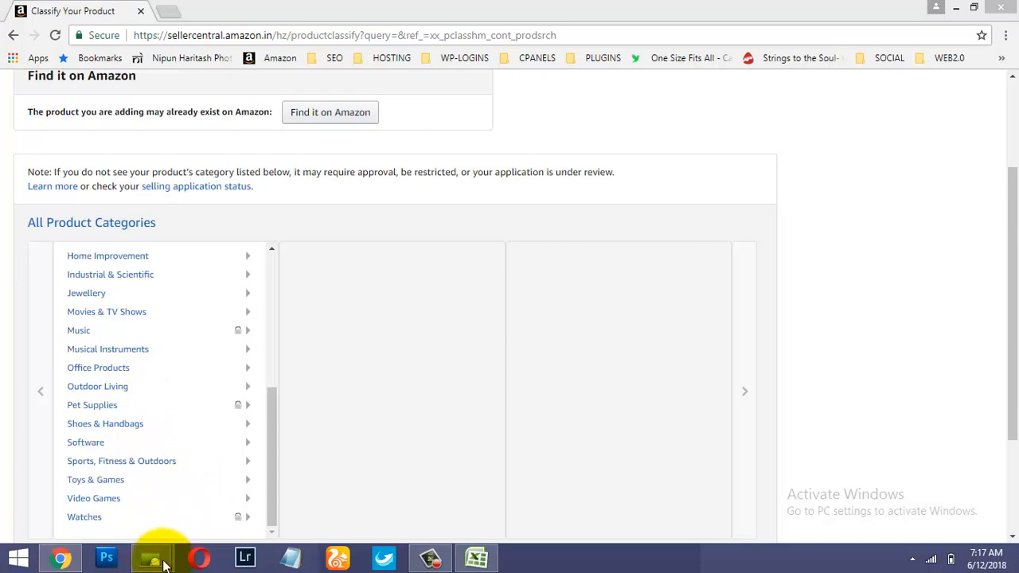
- Switch to the ONLINE RETAIL OPERATIONS MANAGEMENT folder, view the product photo DSC_4976, and return to the category list in Chrome
mouse_move(153, 561)
left_click(183, 487)
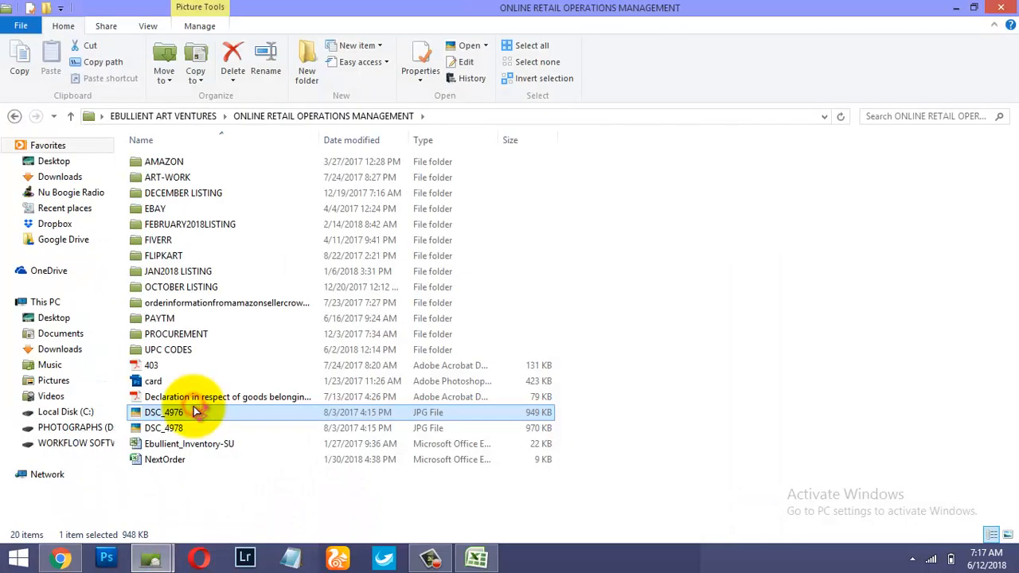
double_click(194, 410)
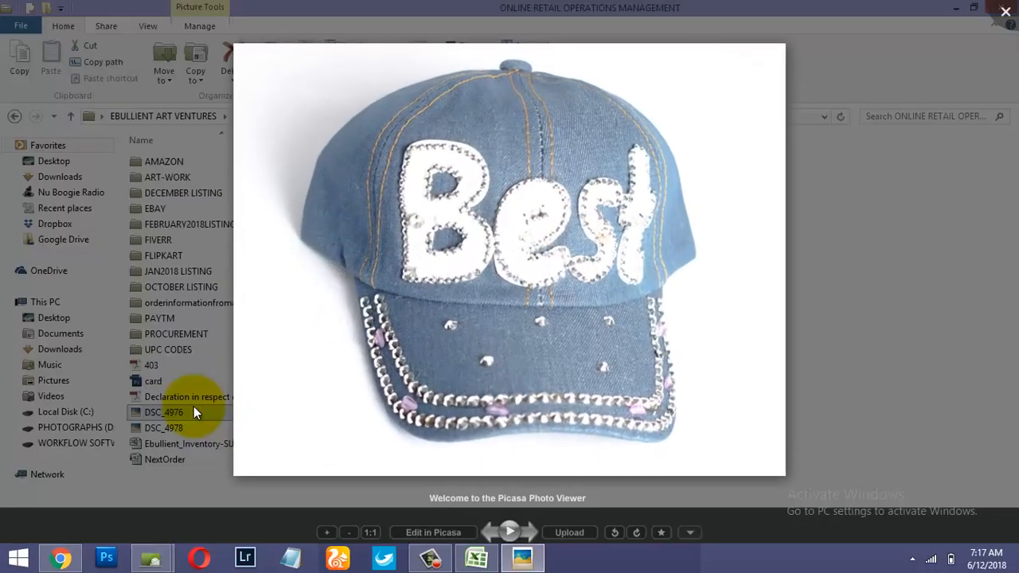
mouse_move(1008, 17)
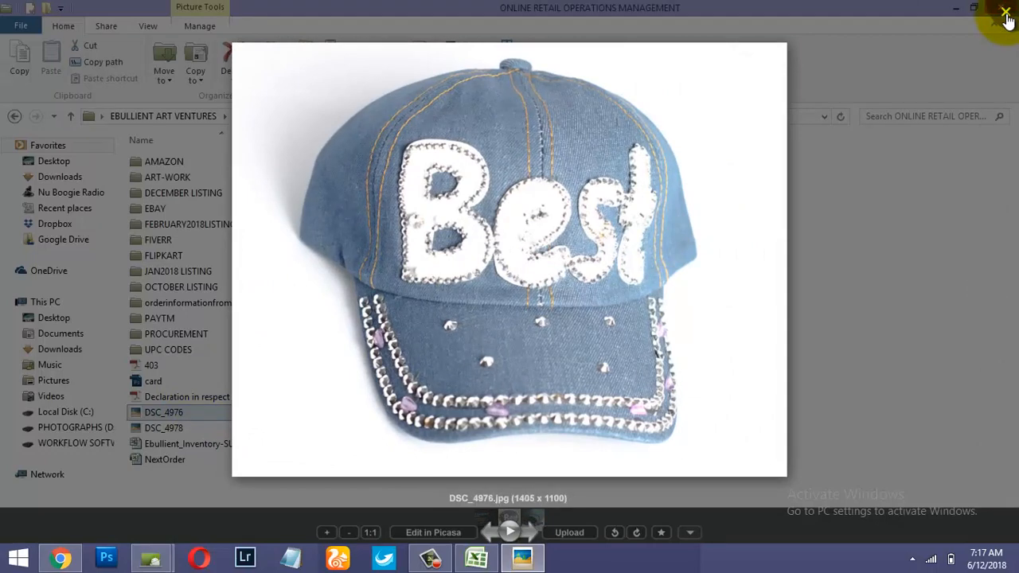
left_click(1006, 14)
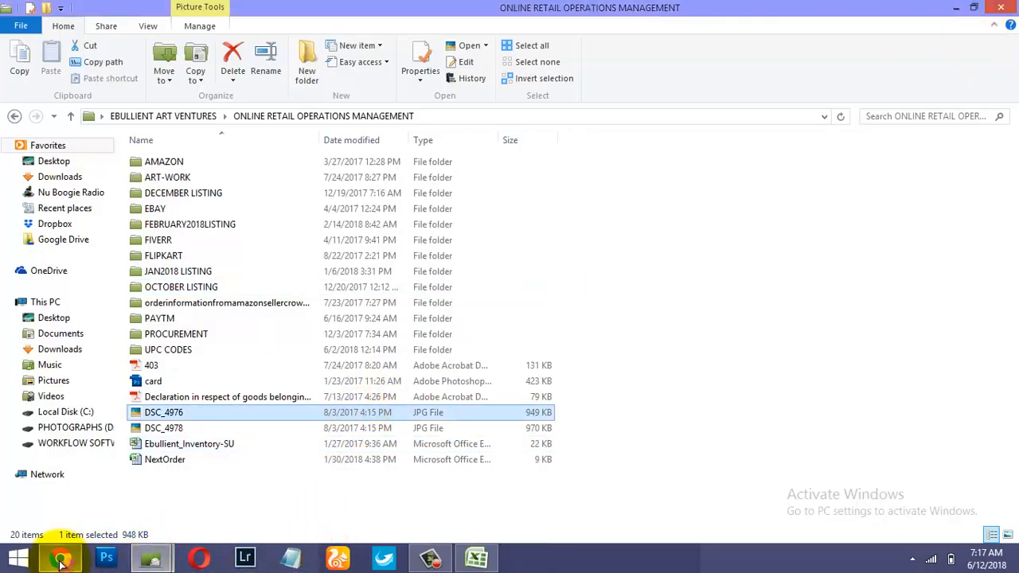
left_click(61, 561)
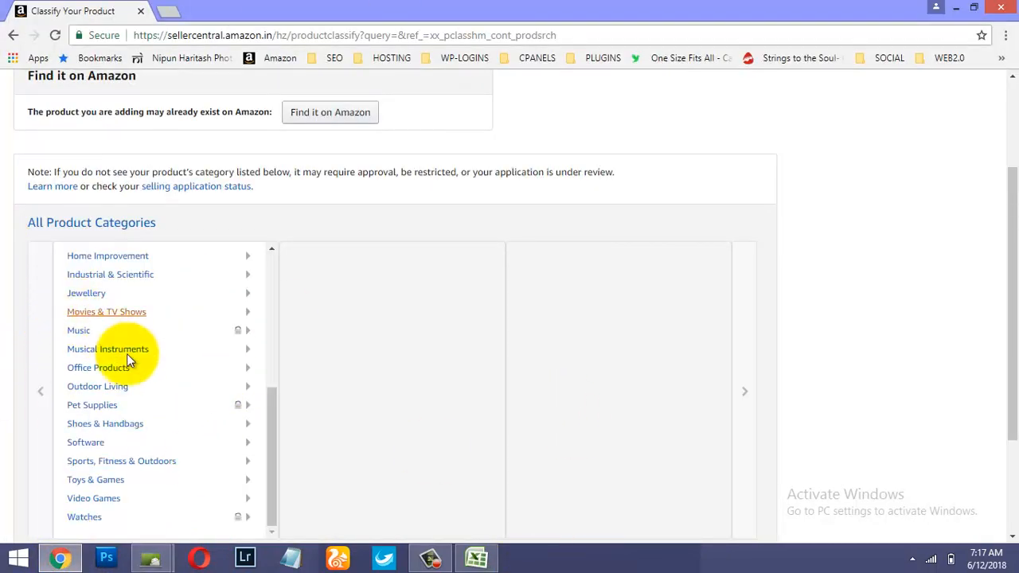
- Expand the Fashion category and look into its Women > Clothing subcategories
scroll(152, 425, "down", 1)
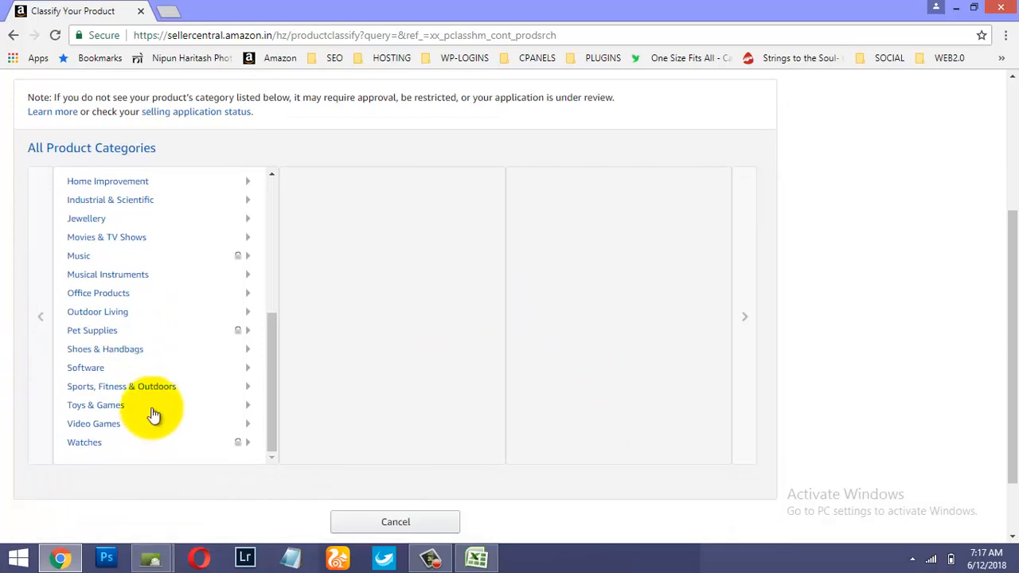
scroll(155, 390, "up", 2)
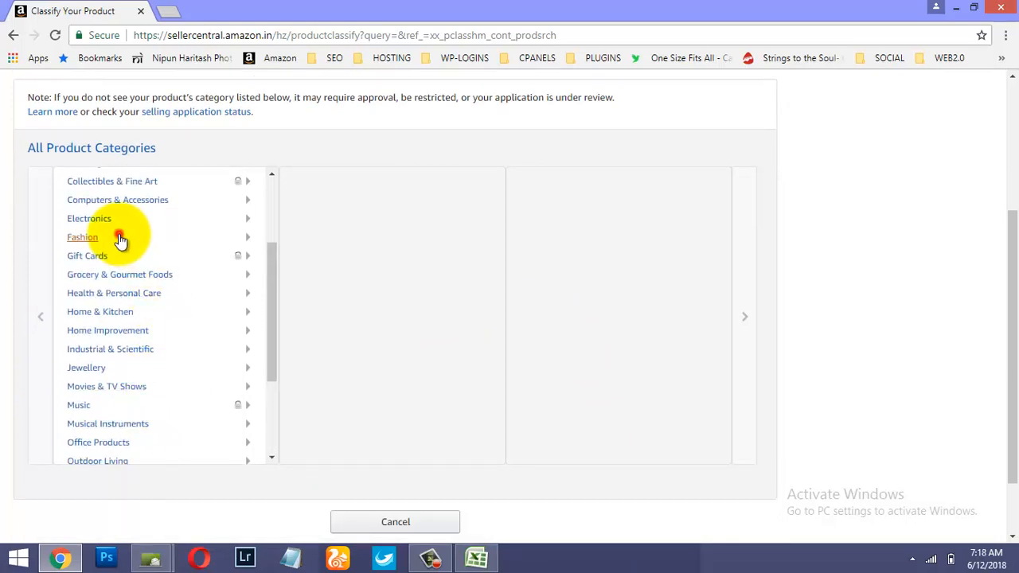
left_click(119, 239)
left_click(307, 276)
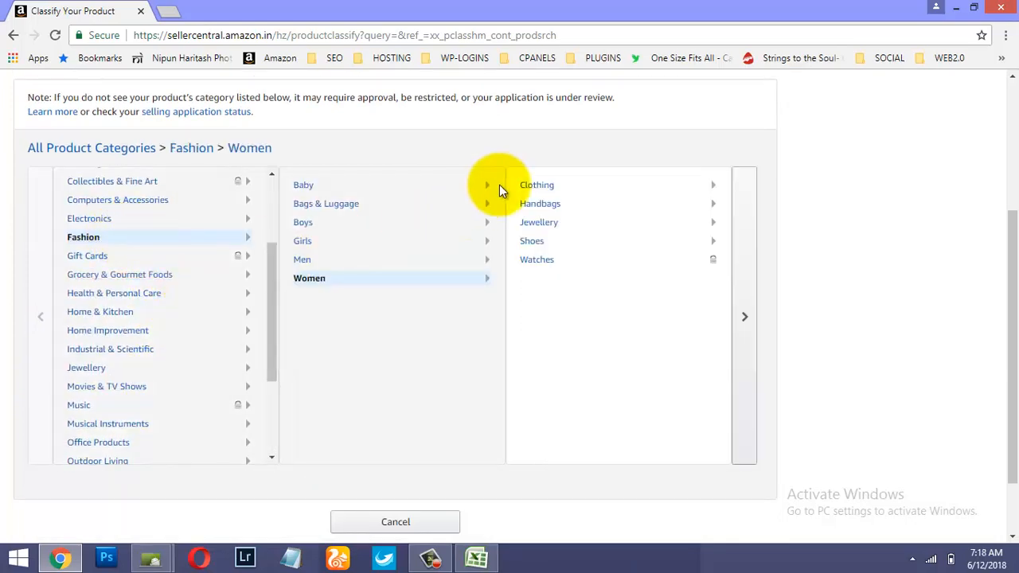
left_click(540, 188)
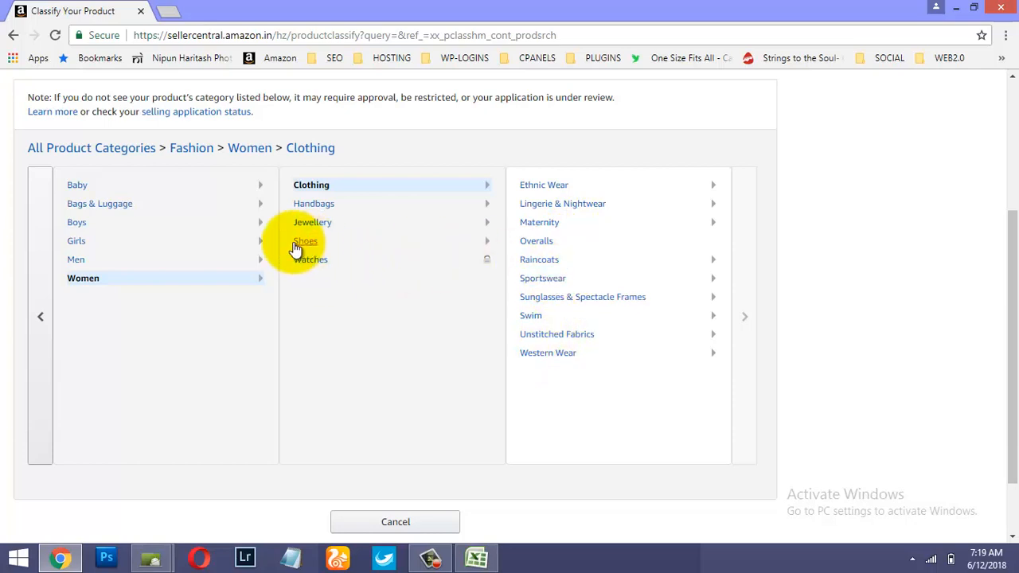
- Classify the product under Fashion > Men > Clothing > Accessories > Hats & Caps > Baseball Caps and confirm the category
left_click(76, 261)
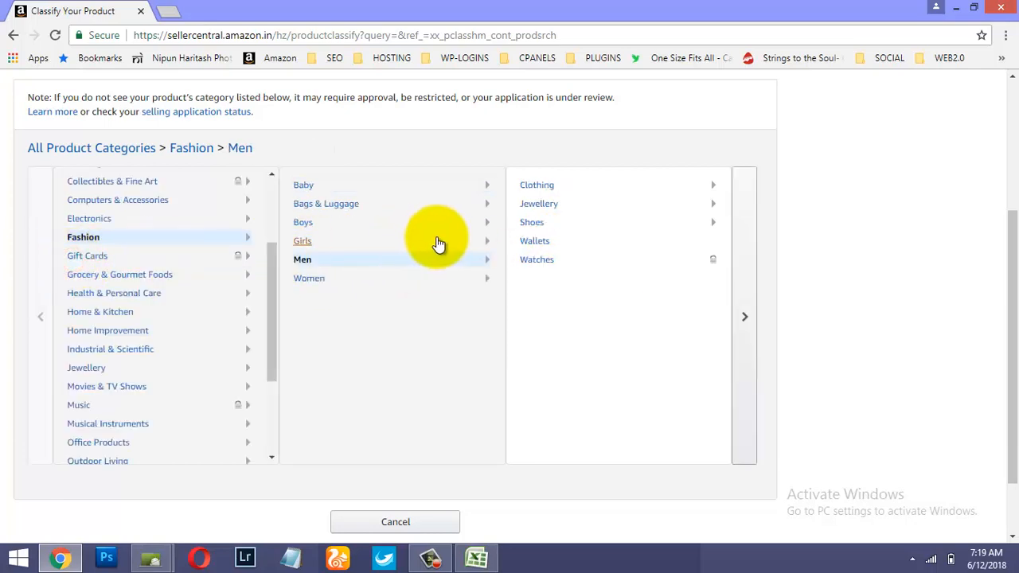
left_click(546, 186)
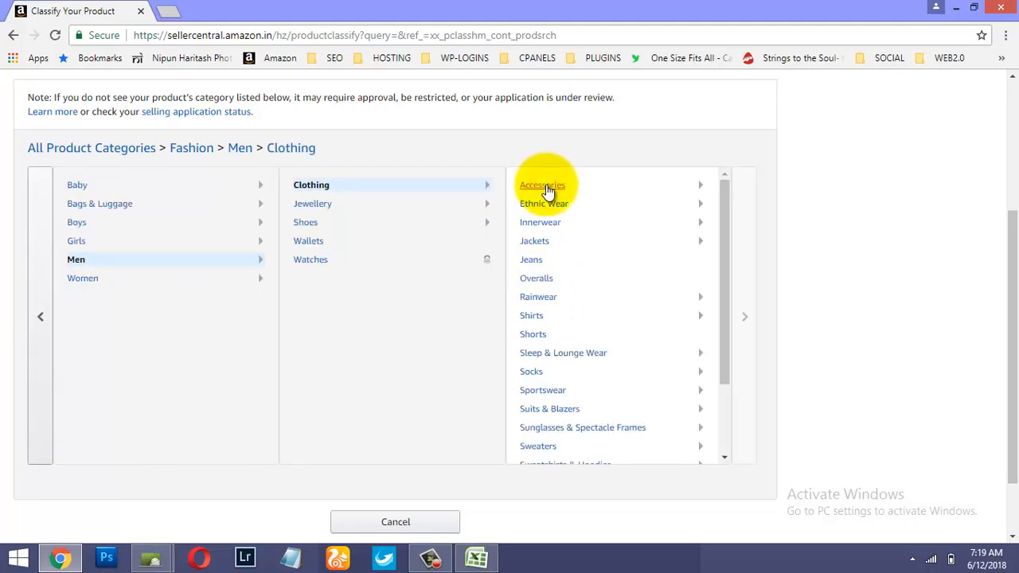
left_click(546, 188)
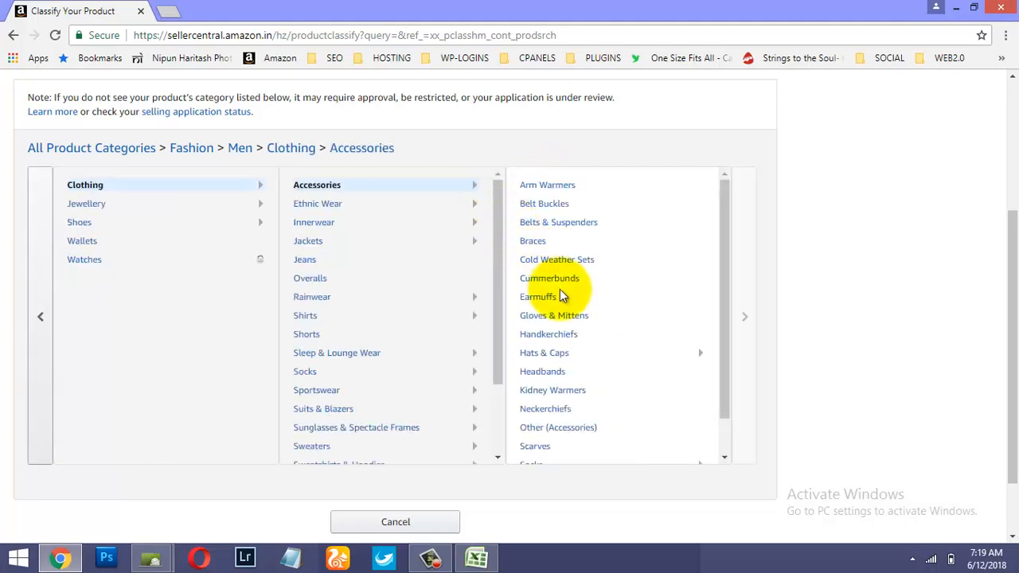
scroll(597, 311, "down", 1)
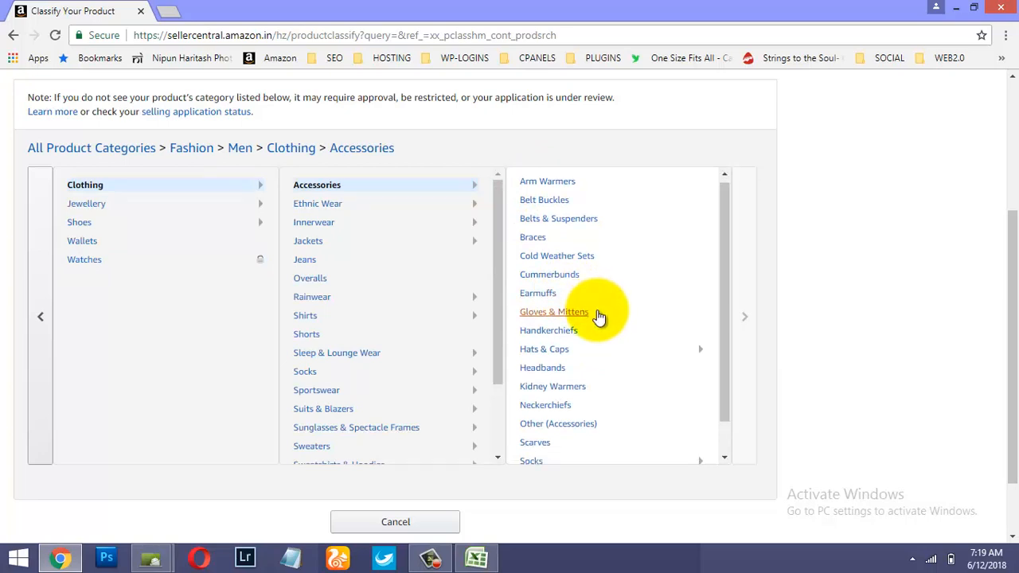
scroll(569, 411, "up", 1)
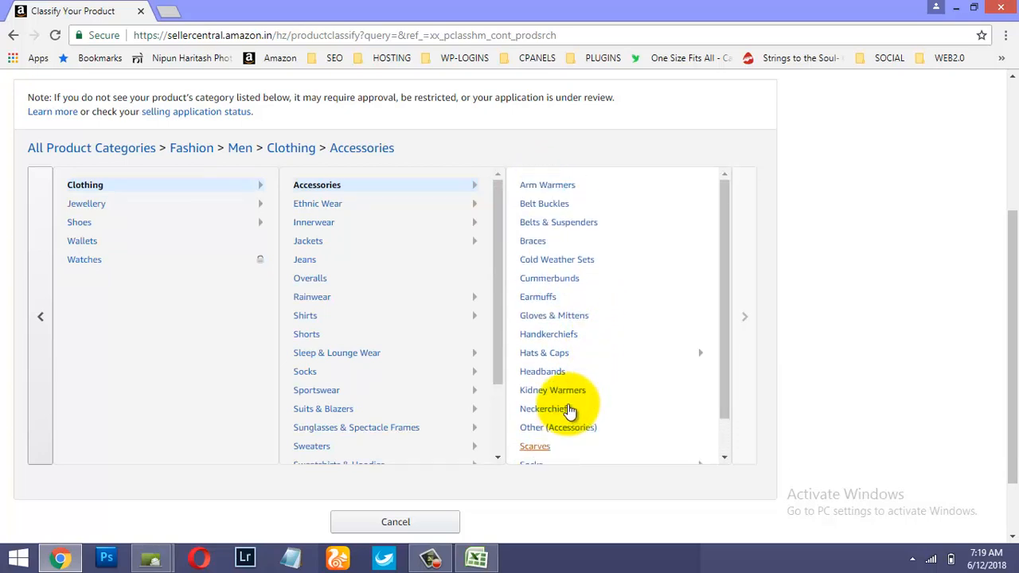
left_click(555, 355)
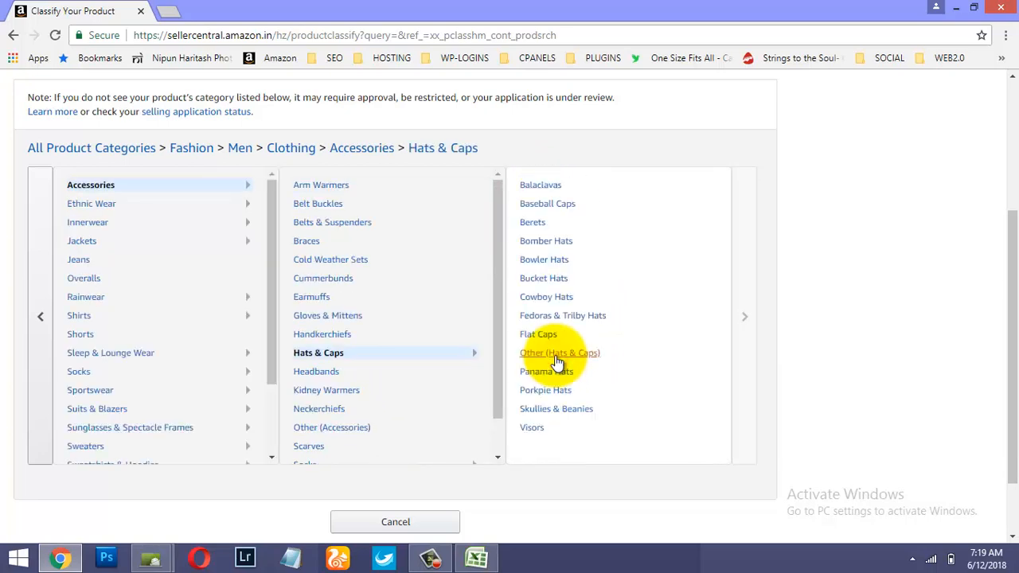
left_click(566, 210)
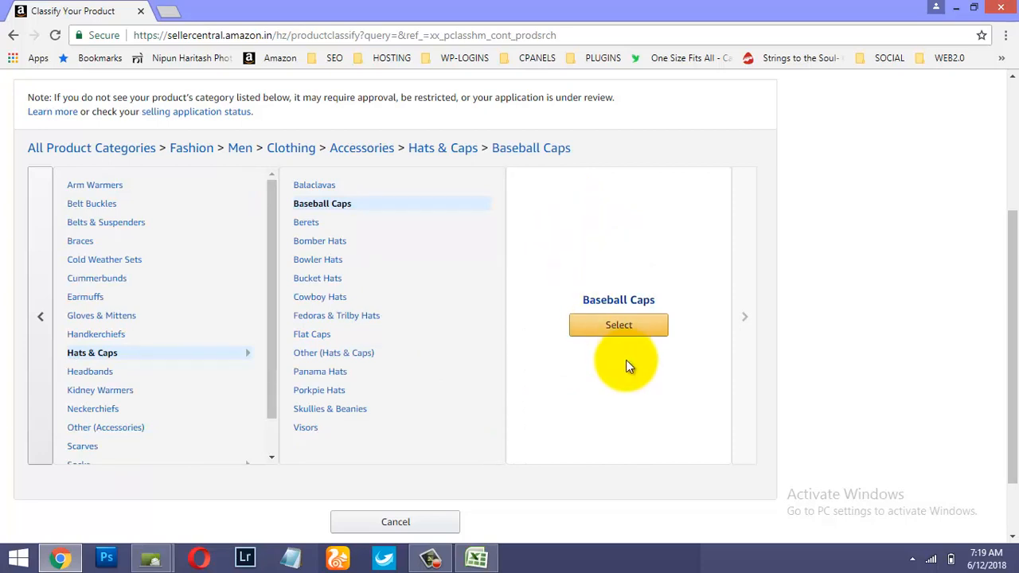
left_click(625, 326)
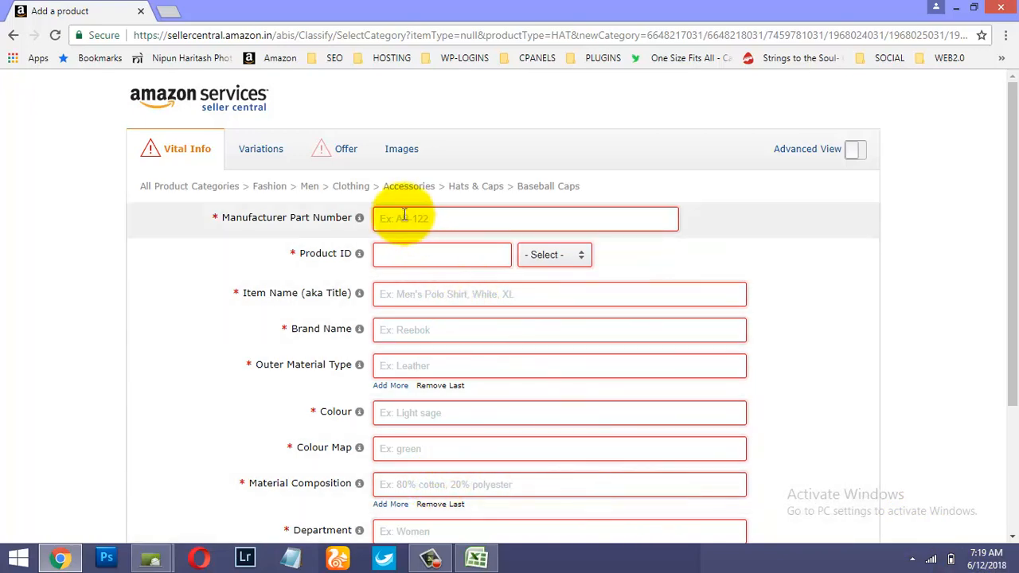
- Switch to the UPC CODES workbook in Excel and enter the SKU EAVBESTSB in cell C75
left_click(476, 557)
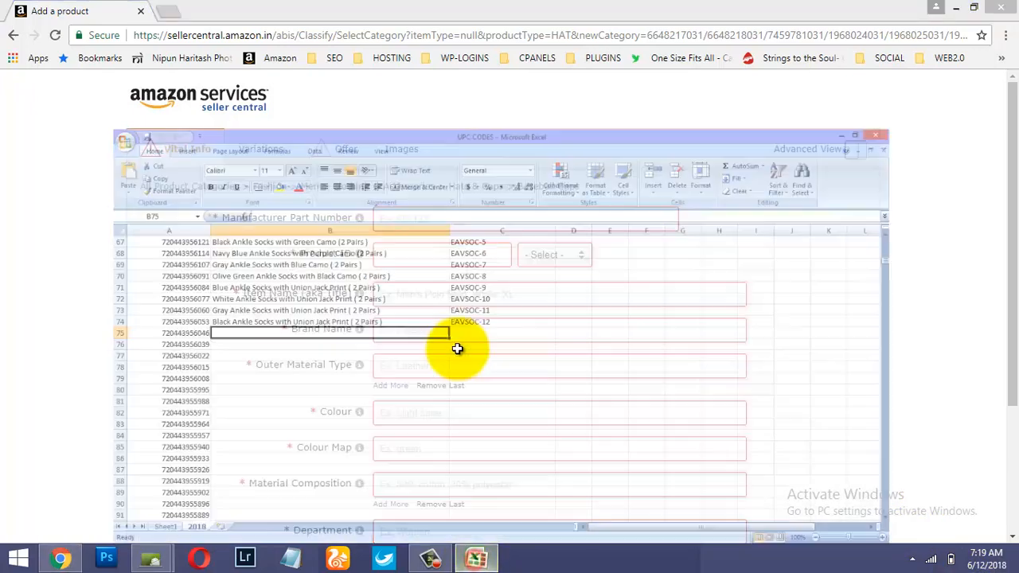
left_click(466, 268)
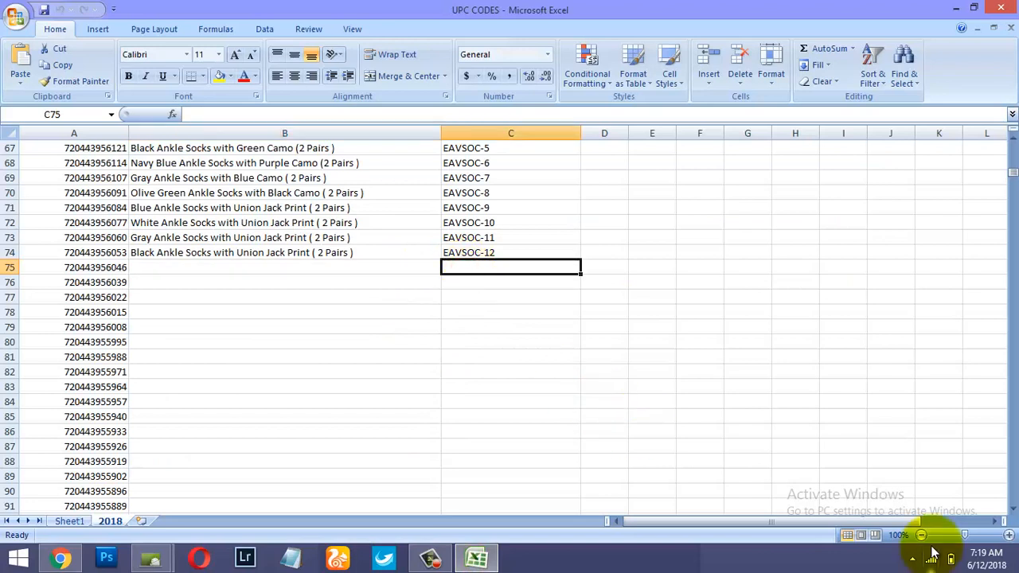
type("EAV")
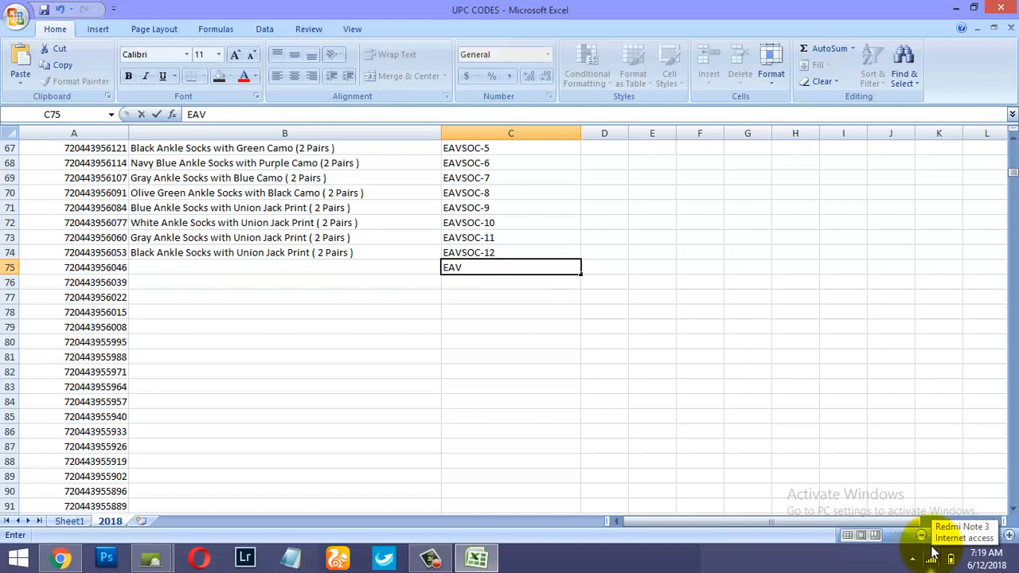
type("BESTSB")
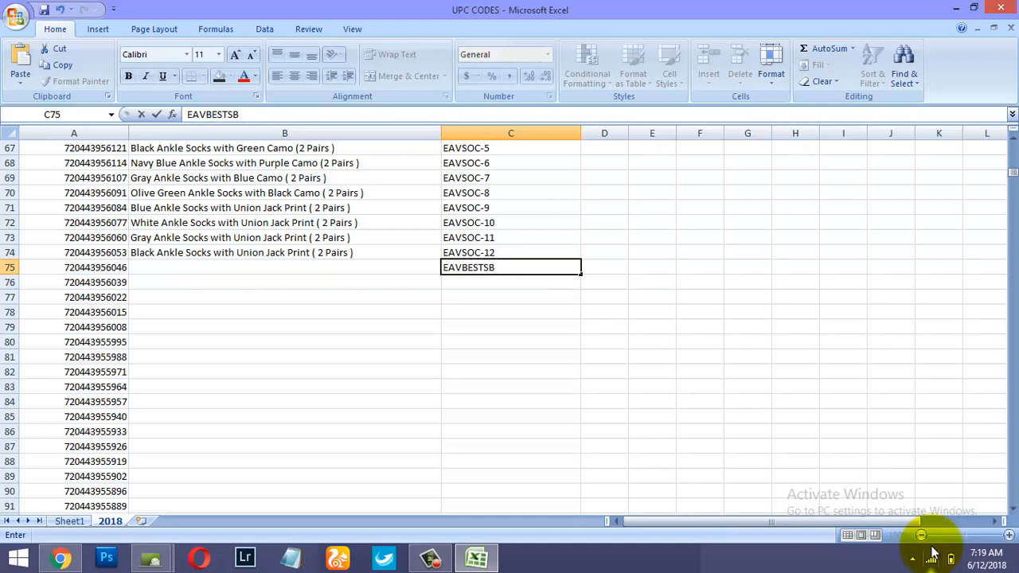
left_click(497, 285)
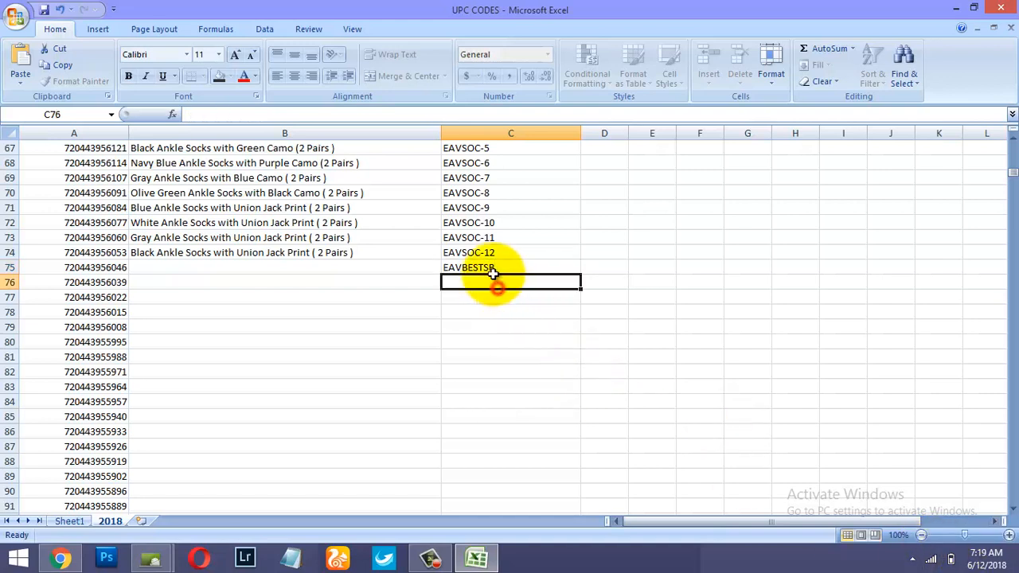
- Copy the SKU from cell C75 into the Manufacturer Part Number field of the product form in Chrome
left_click(488, 267)
right_click(487, 267)
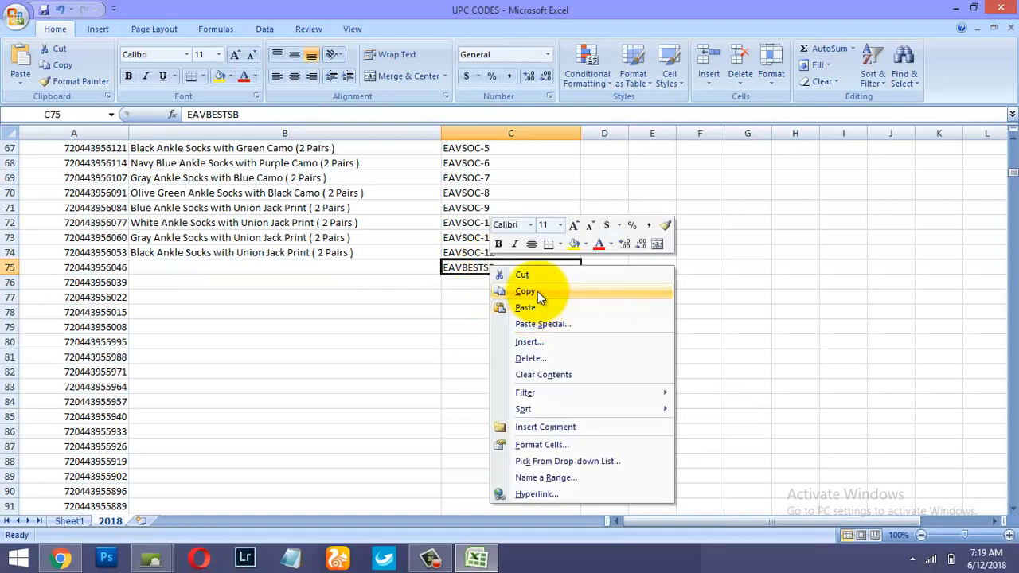
left_click(538, 291)
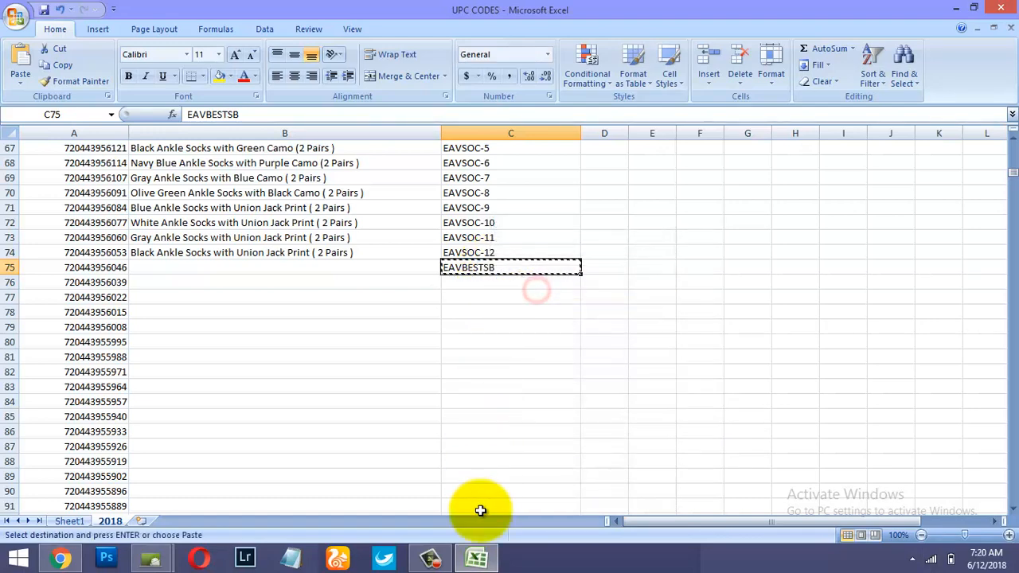
left_click(60, 557)
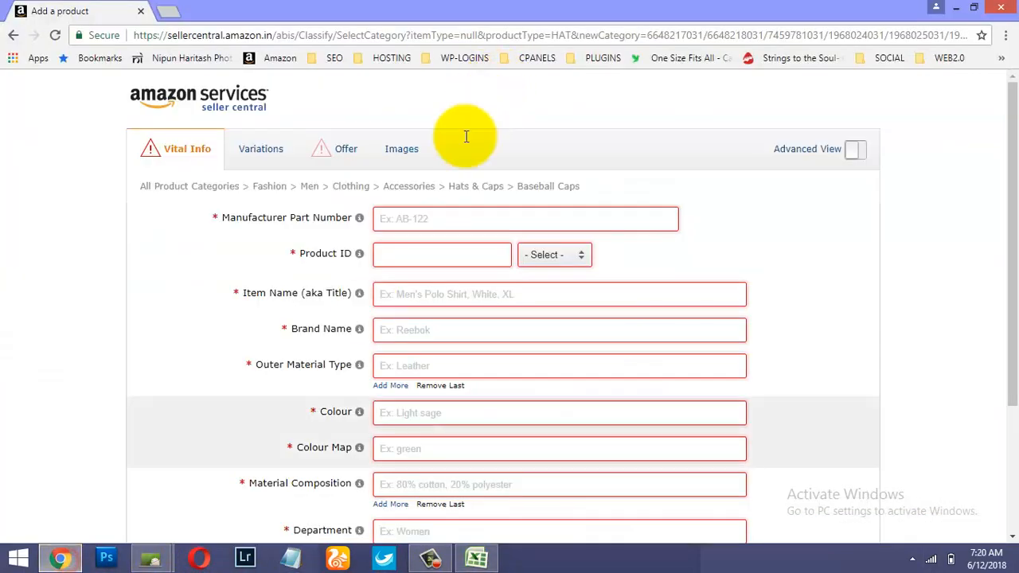
right_click(406, 225)
left_click(436, 308)
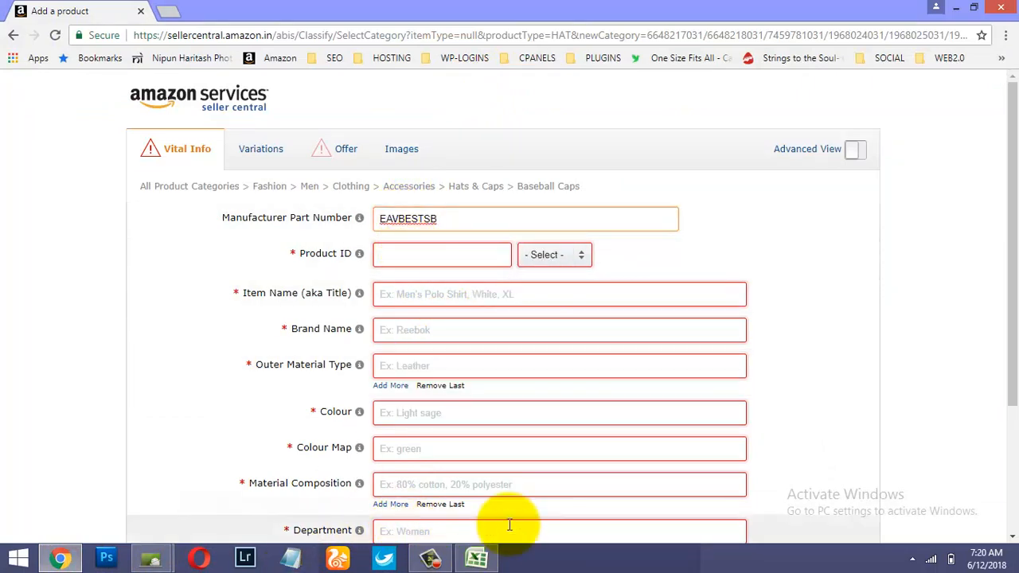
- Switch to the UPC CODES workbook in Excel and enter the product name "Best Snapback Cap" in cell B75
left_click(476, 557)
left_click(191, 268)
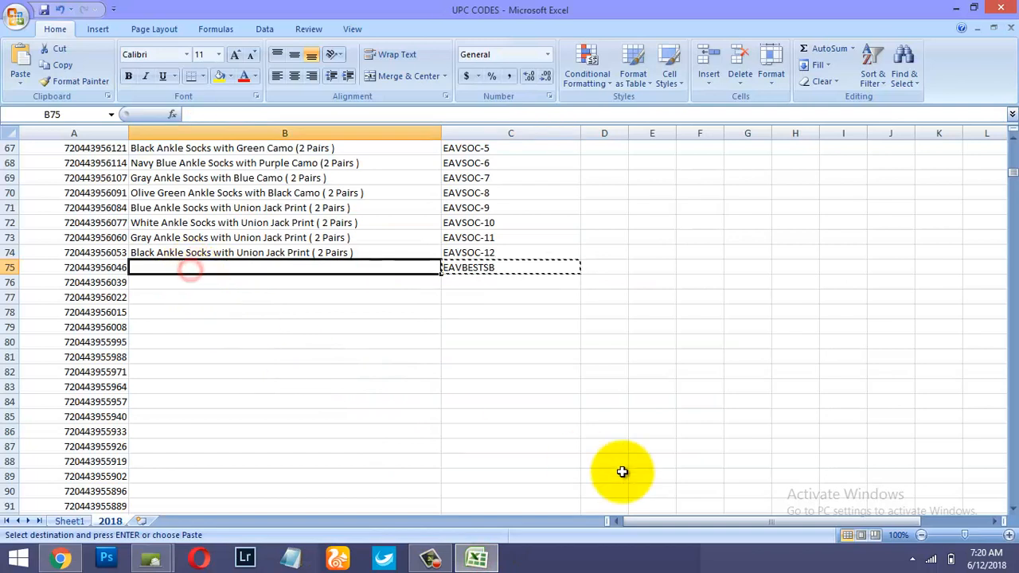
type("Bes")
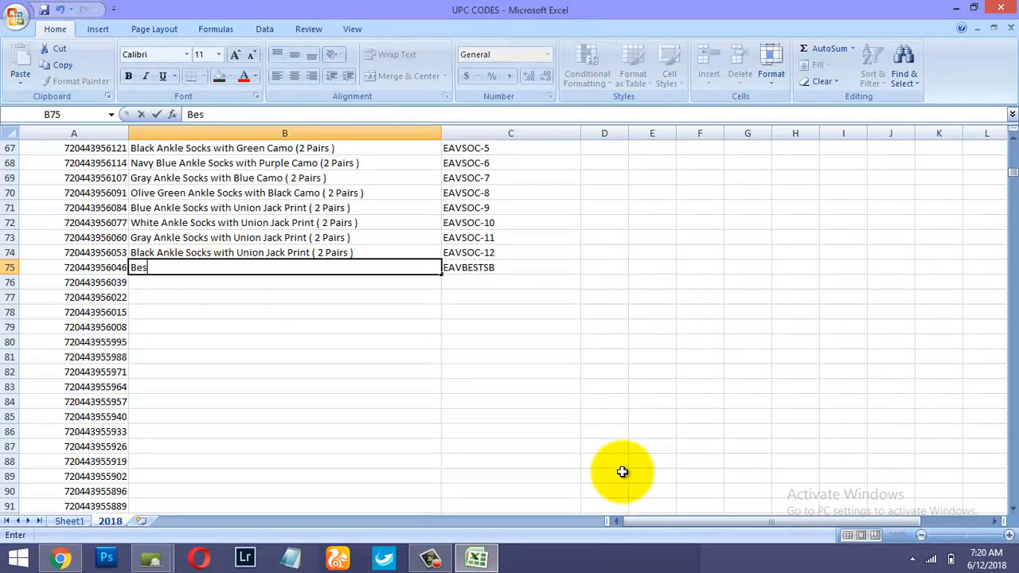
type("t Snapback")
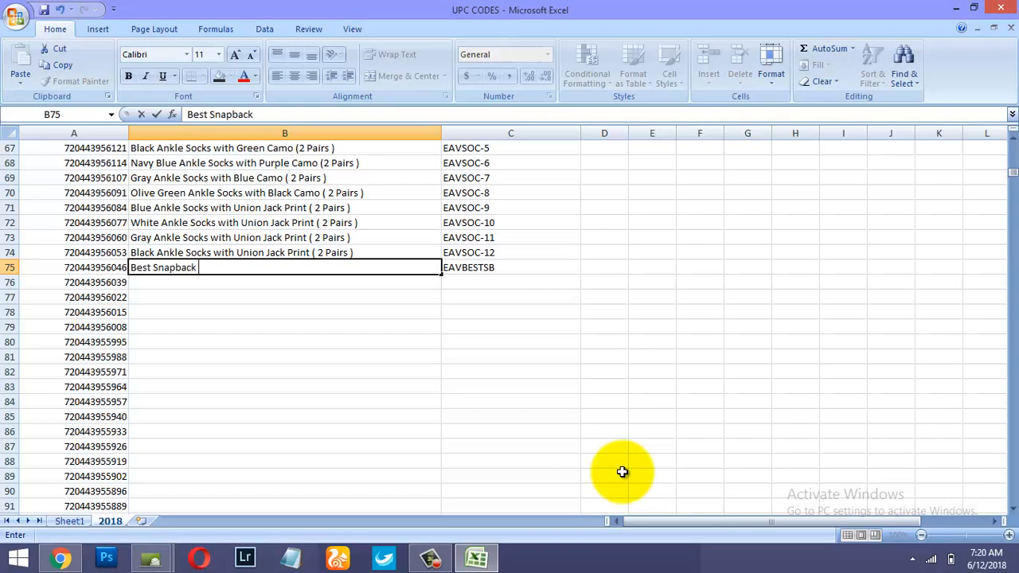
type(" Cap")
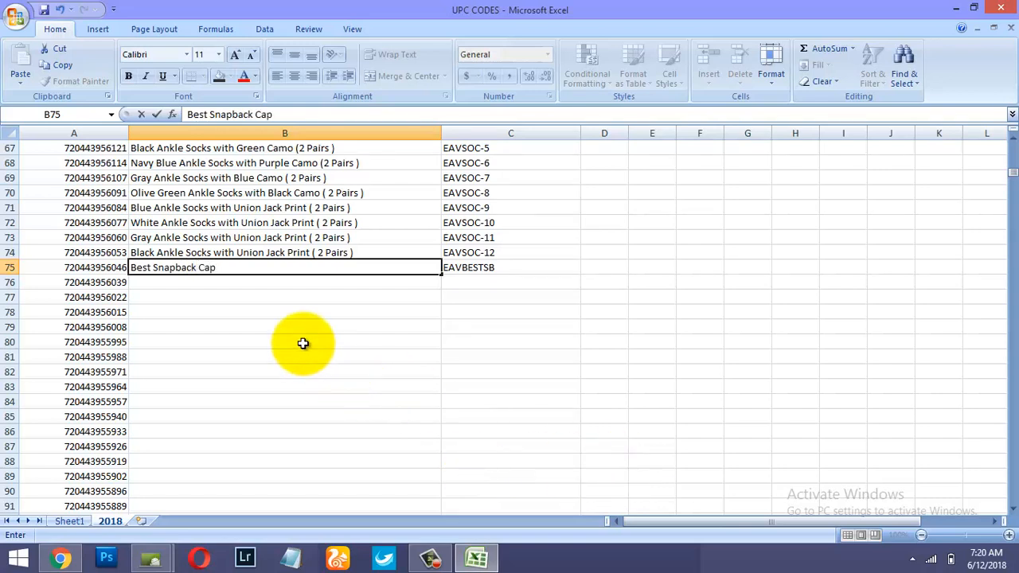
- Copy the UPC code from cell A75 into the Product ID field of the form in Chrome and set the ID type to UPC
left_click(85, 268)
right_click(84, 268)
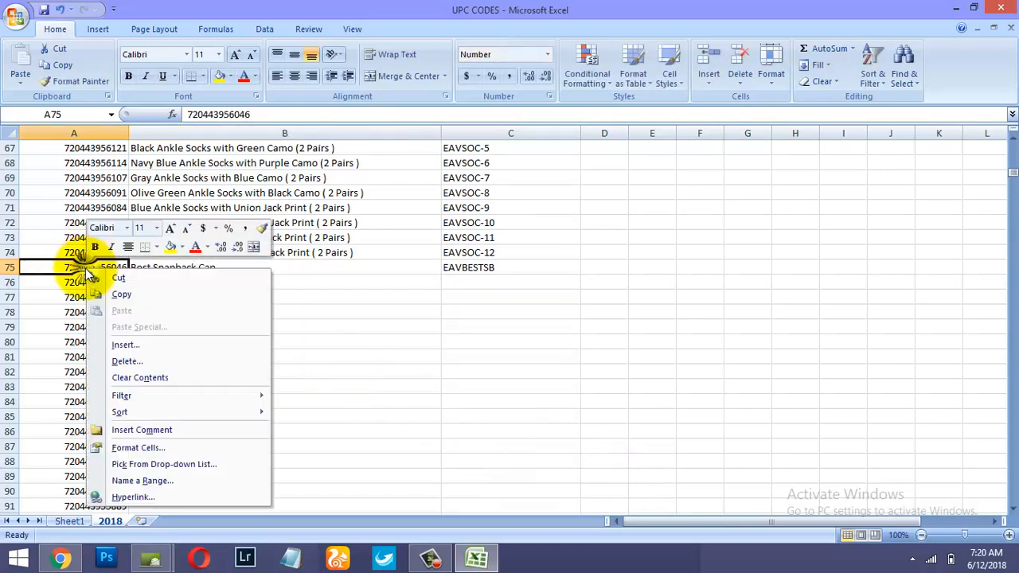
left_click(115, 296)
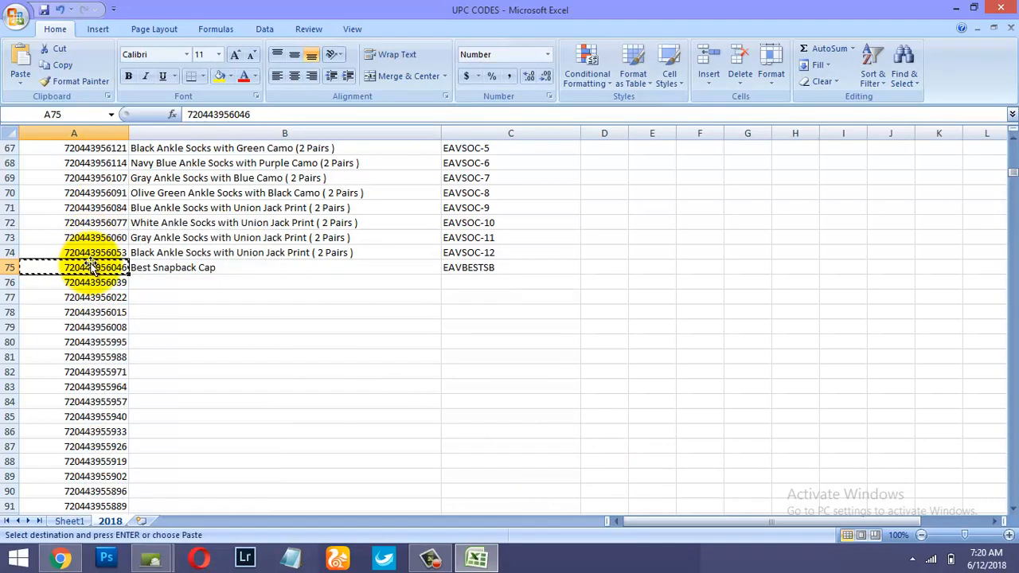
left_click(62, 557)
right_click(402, 255)
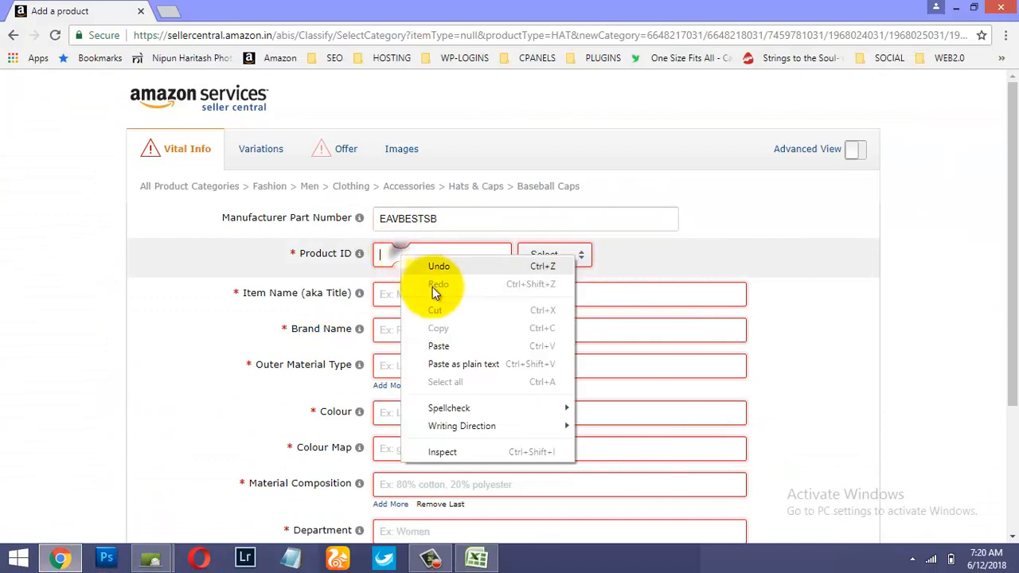
left_click(432, 345)
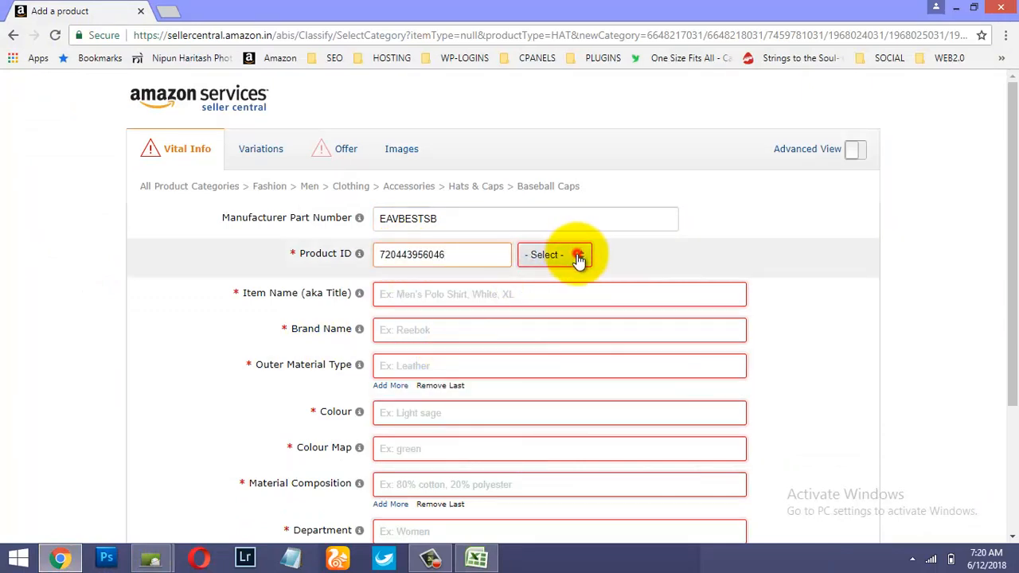
left_click(574, 255)
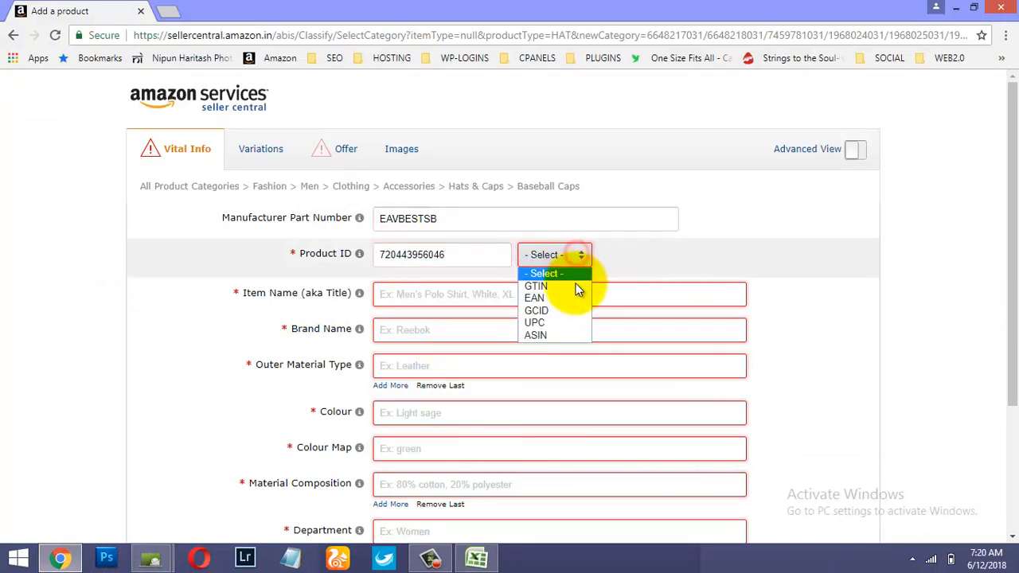
left_click(549, 321)
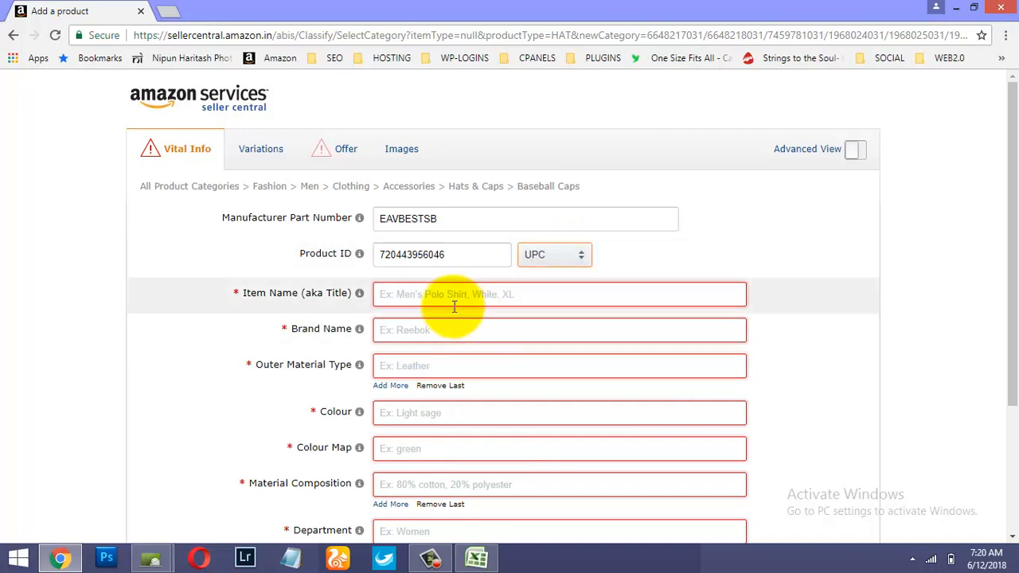
- Enter "Capskart Exclusive Glittering Best Snapback Baseball Cap" as the item name
left_click(435, 296)
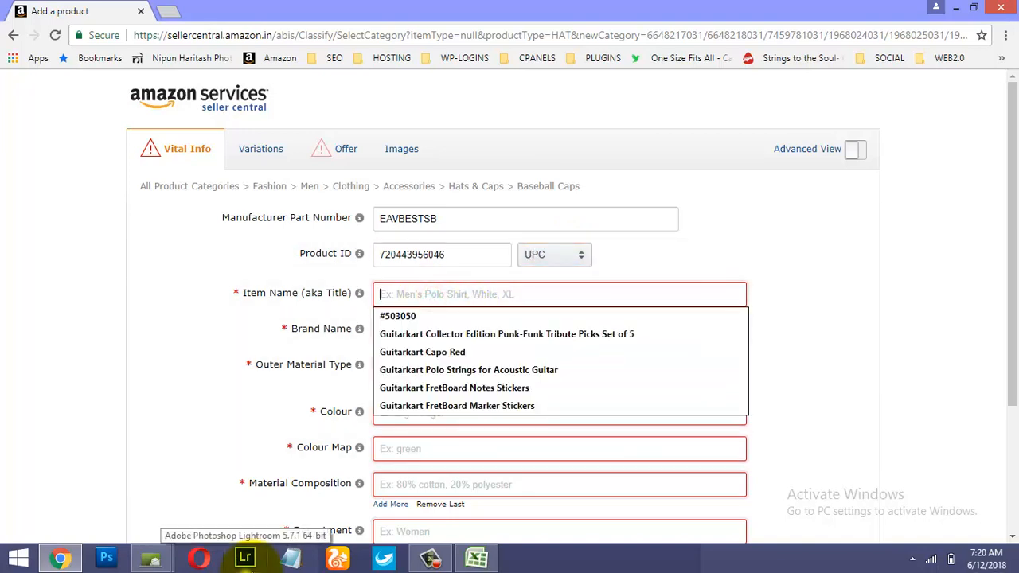
type("Capskart Exclusive")
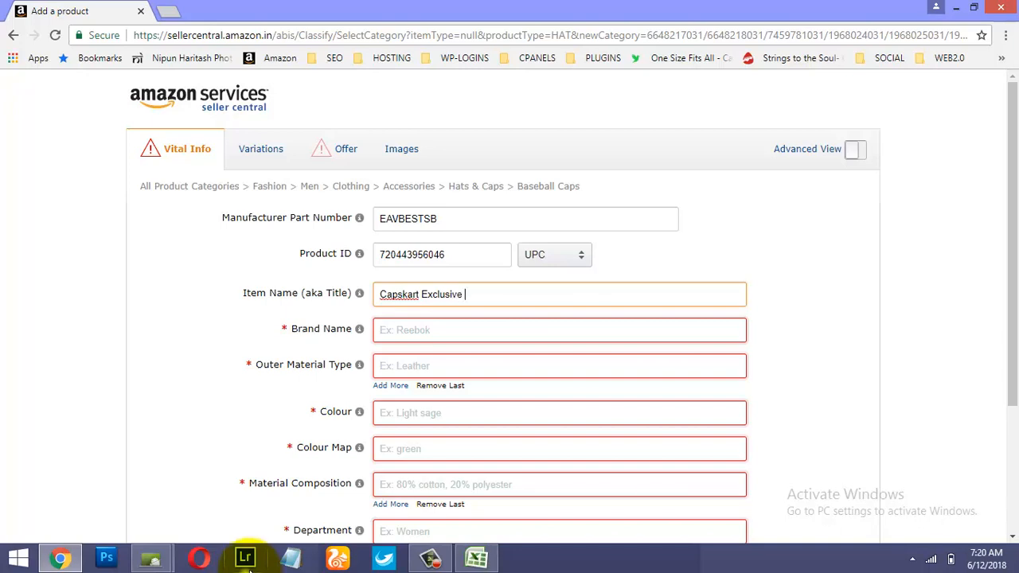
type("Glittering Best Snapback Cap")
key("Left")
key("Left")
key("Left")
type("Baseb")
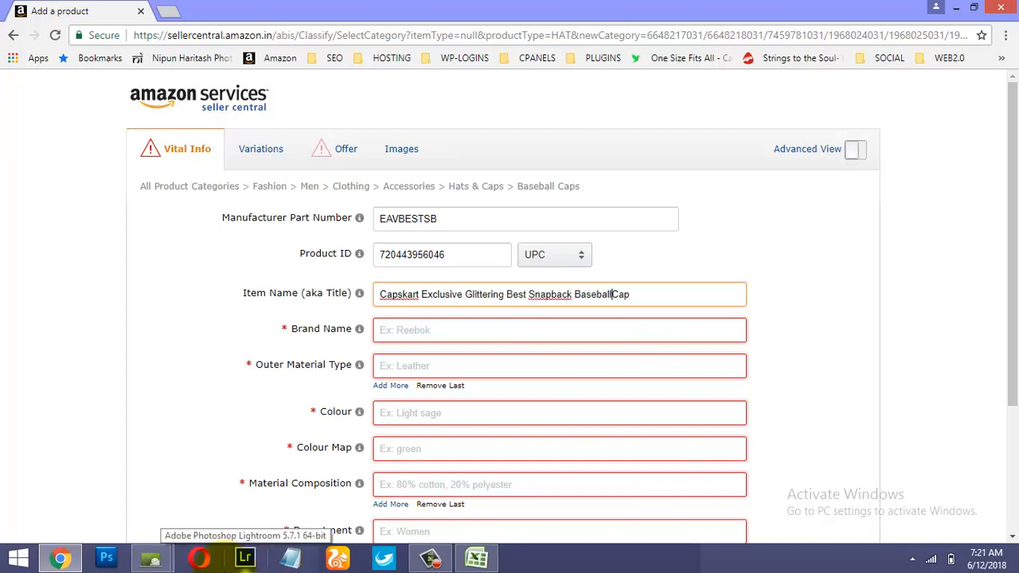
- Set the brand name to Capskart and the outer material type to Cotton
left_click(423, 334)
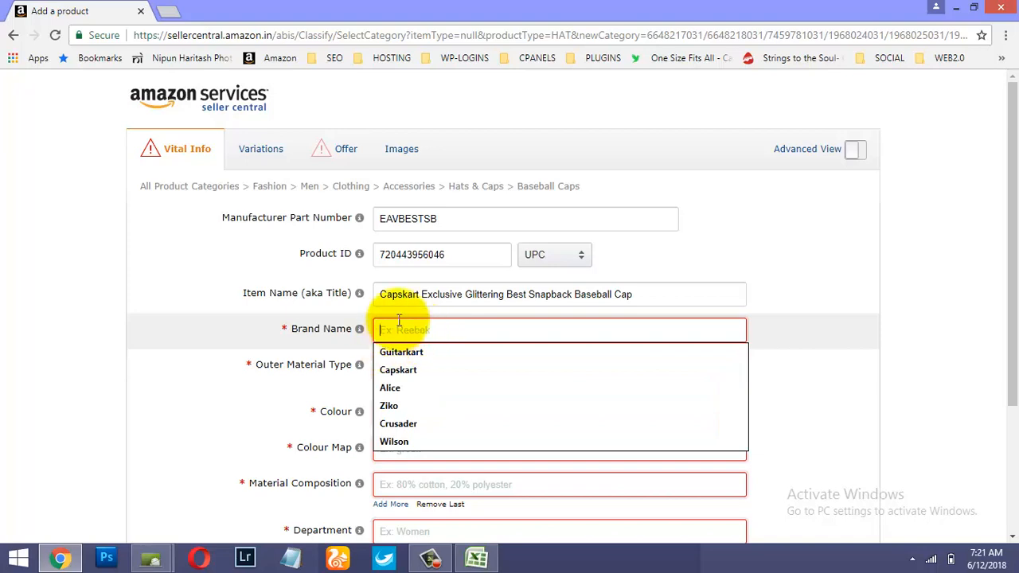
left_click(407, 369)
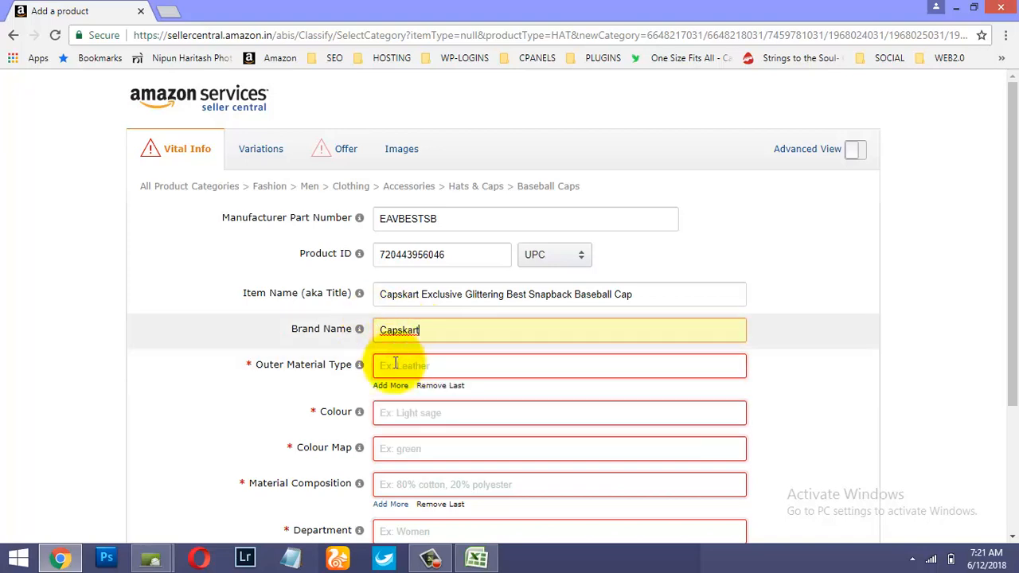
left_click(400, 367)
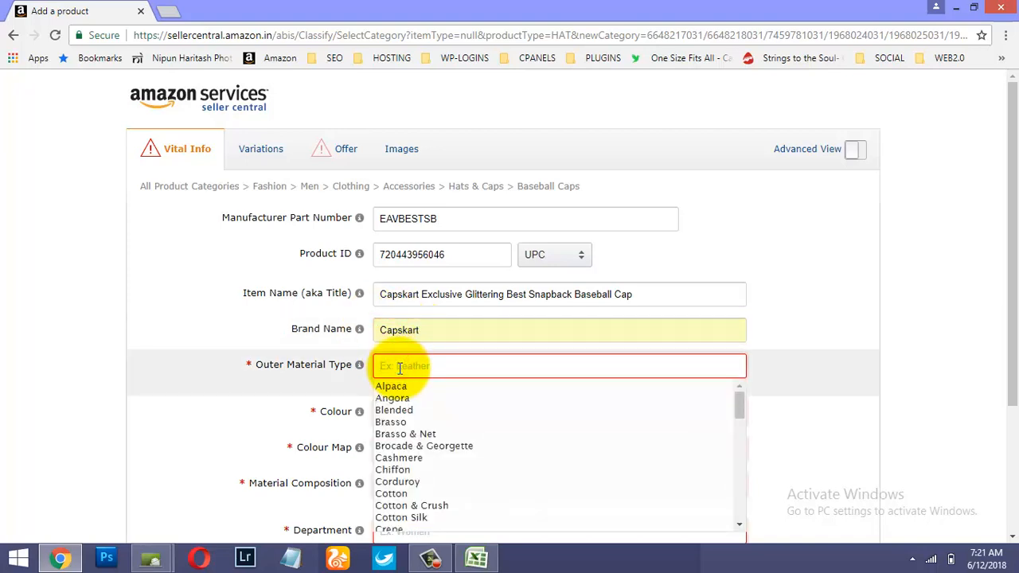
type("Cotto")
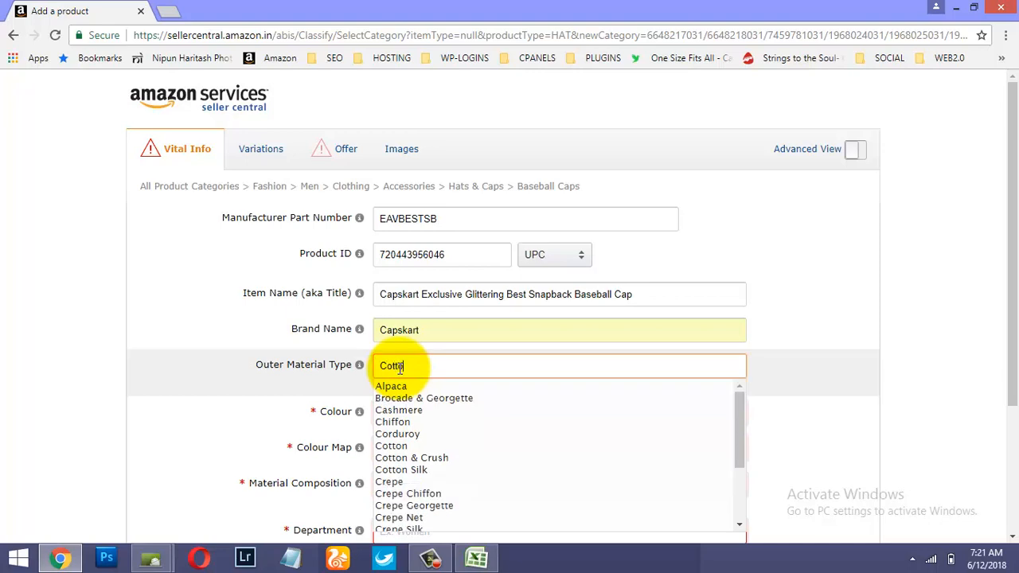
type("n")
left_click(392, 387)
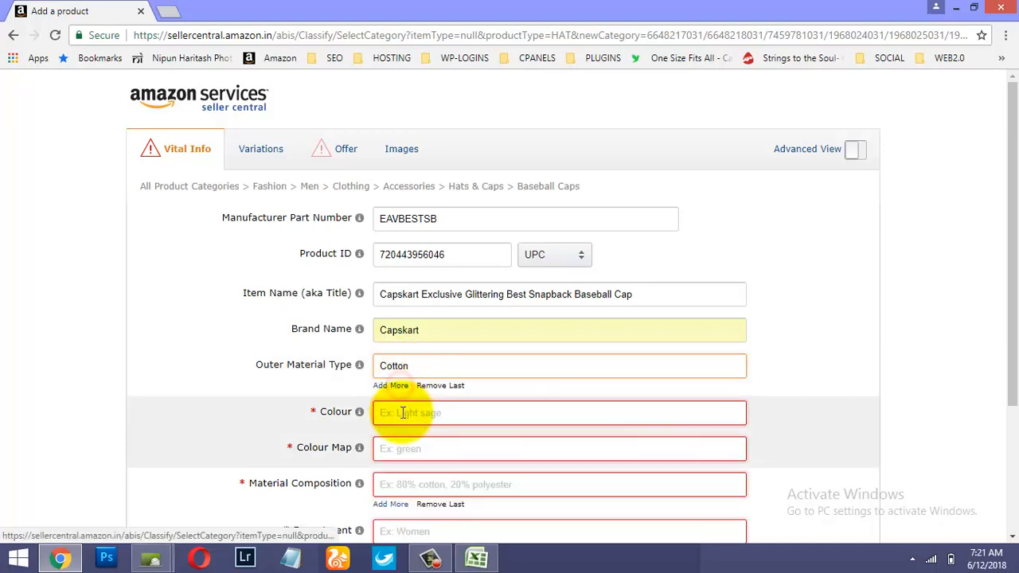
- Set both the colour and the colour map of the cap to Blue
left_click(404, 412)
type("Blue")
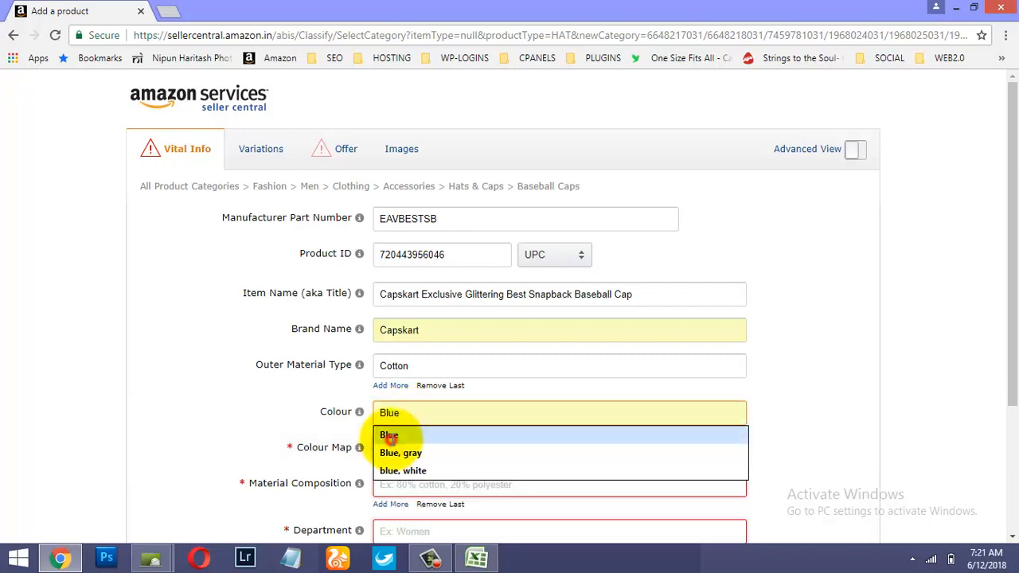
left_click(388, 434)
scroll(319, 344, "down", 2)
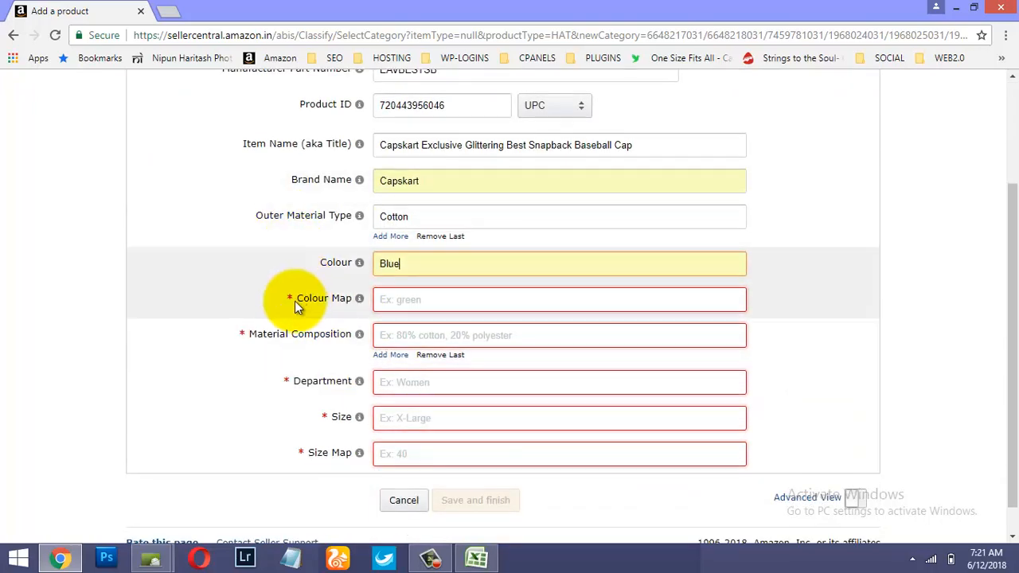
scroll(374, 288, "up", 2)
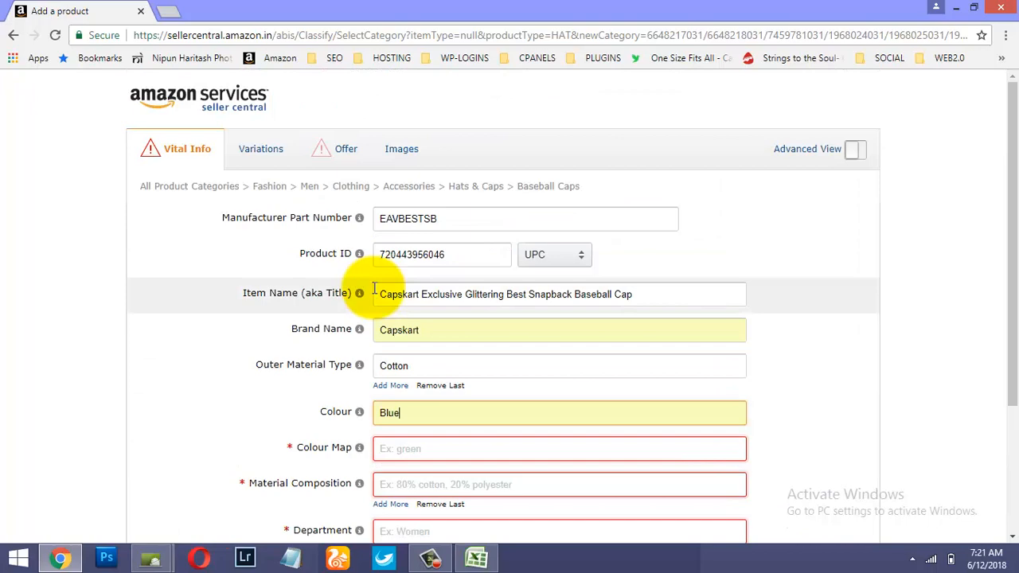
scroll(374, 288, "down", 2)
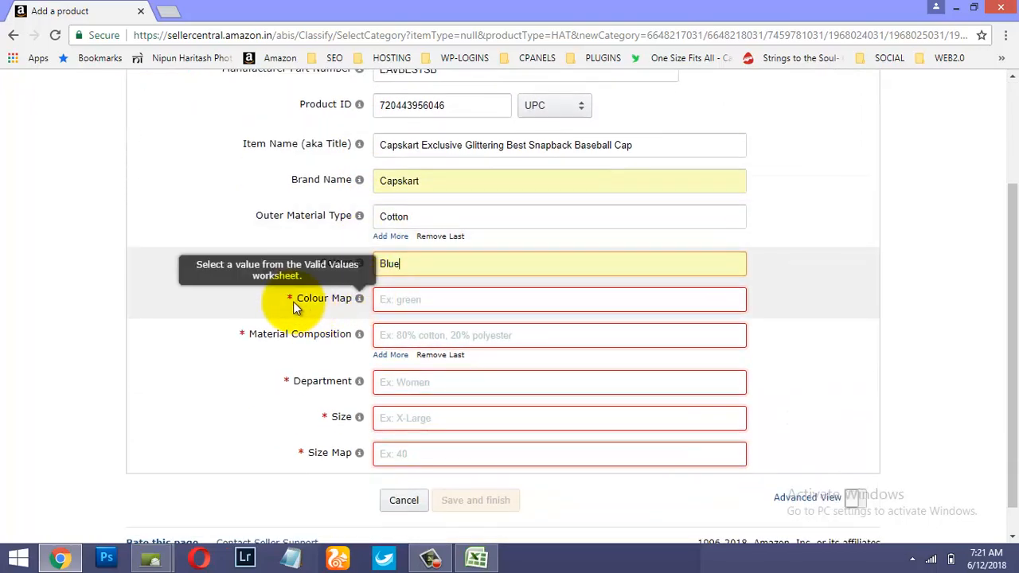
left_click(390, 296)
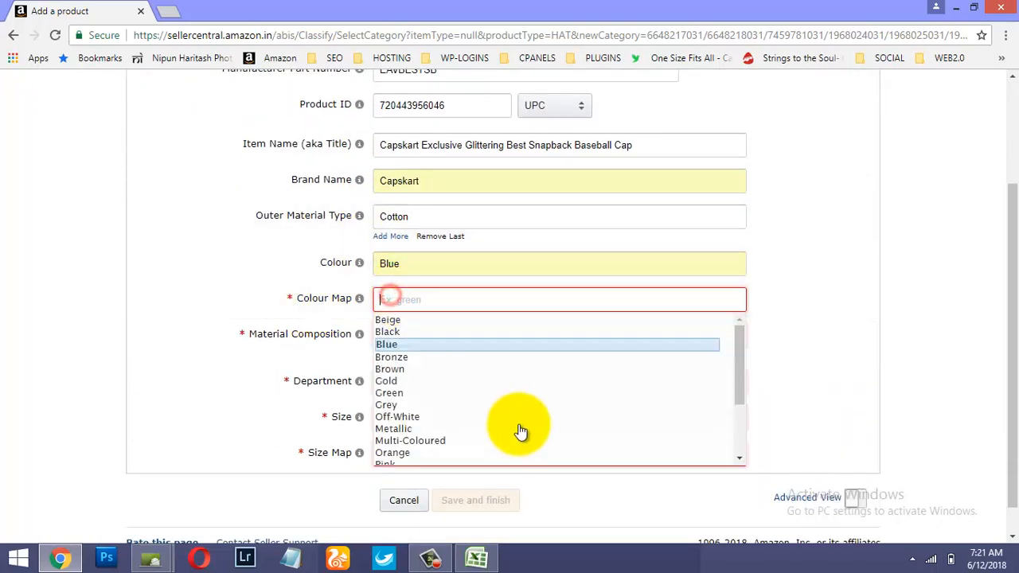
left_click(408, 345)
- Set the material composition to Cotton and the department to Unisex
left_click(407, 334)
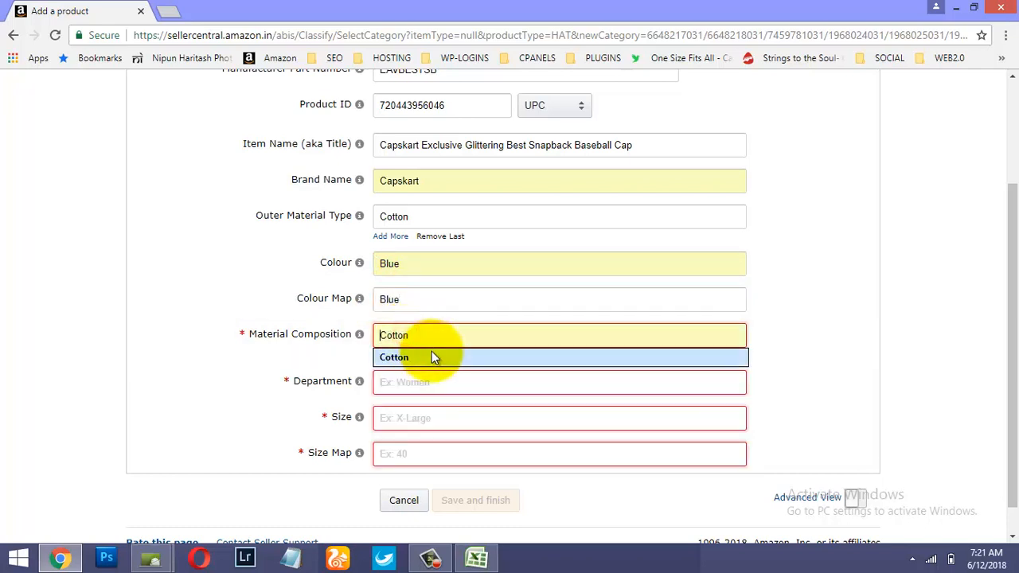
left_click(408, 358)
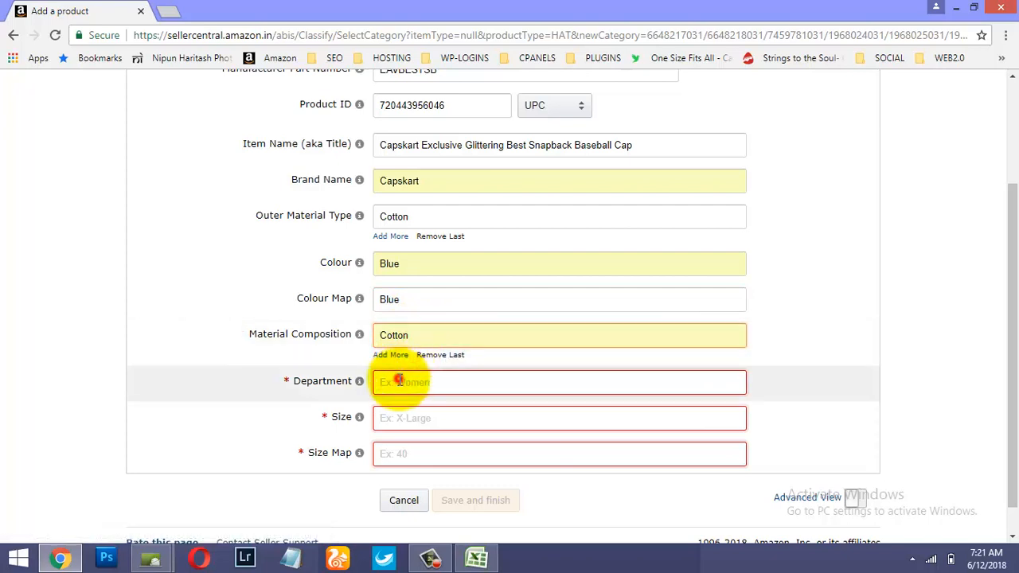
left_click(396, 381)
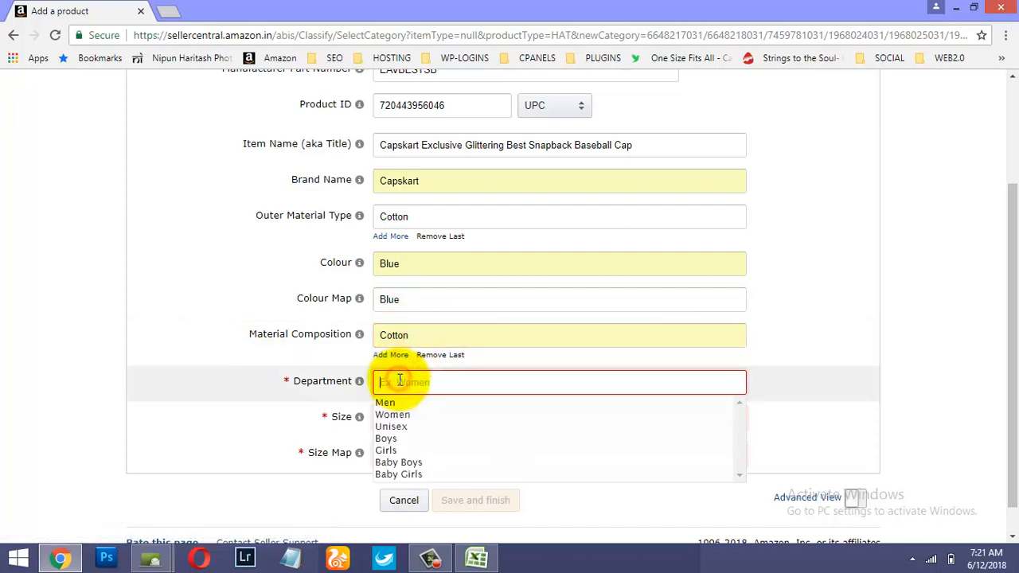
left_click(391, 426)
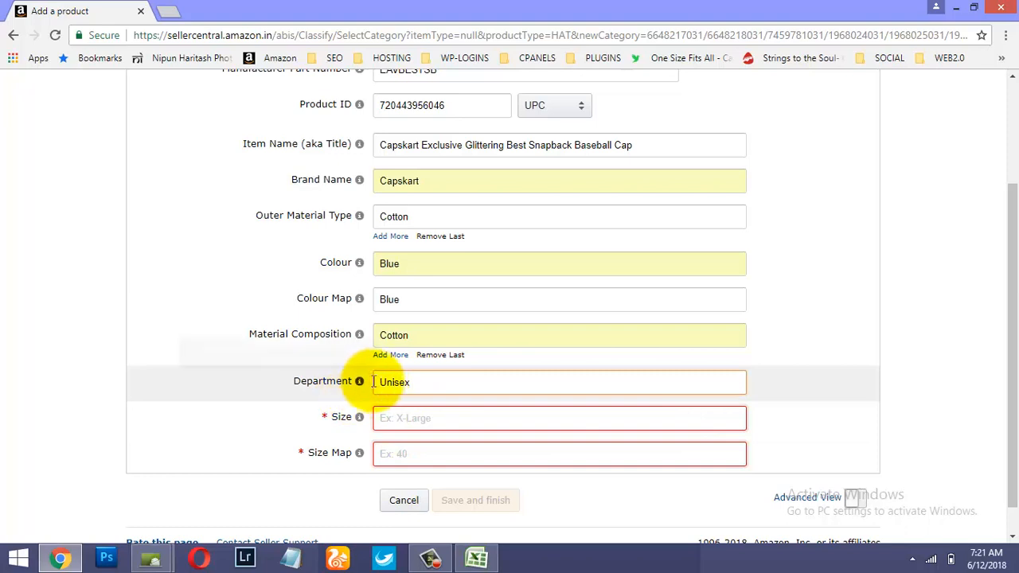
- Set both the size and the size map of the cap to Free Size
left_click(407, 424)
scroll(409, 430, "down", 1)
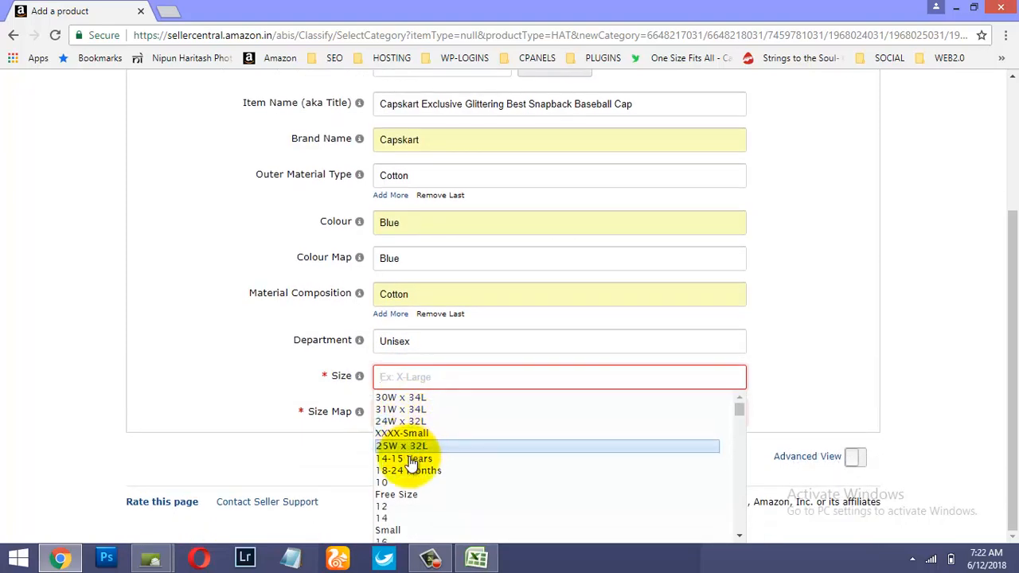
scroll(406, 446, "down", 2)
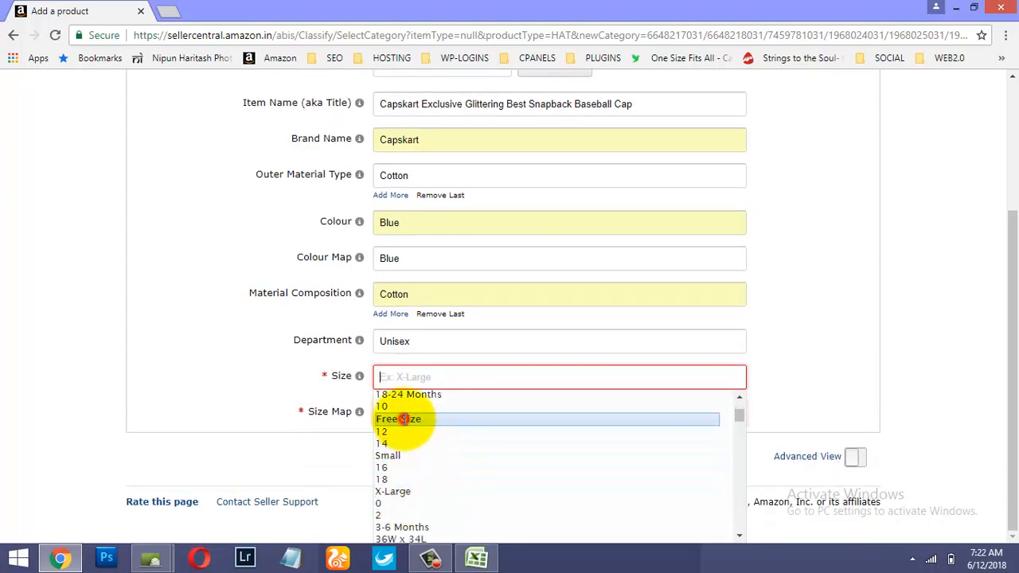
left_click(403, 419)
left_click(385, 419)
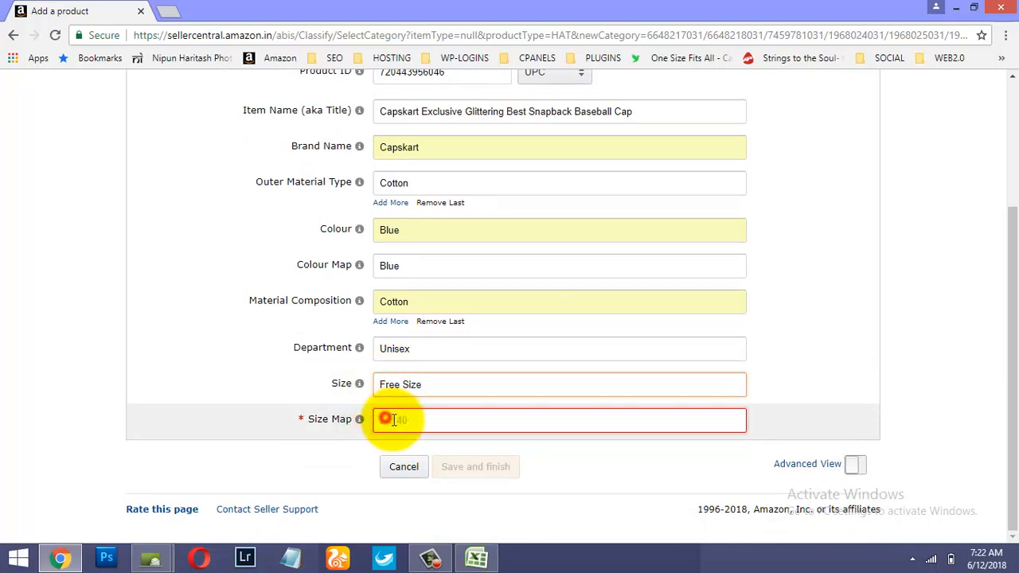
left_click(397, 498)
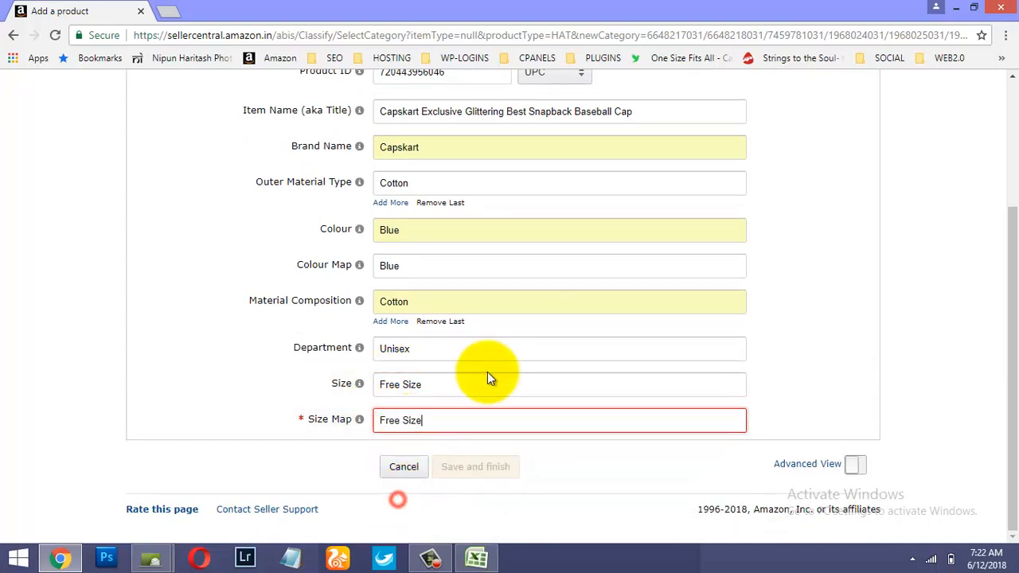
- Review the completed Vital Info fields and open the Offer section of the product form
scroll(682, 286, "up", 3)
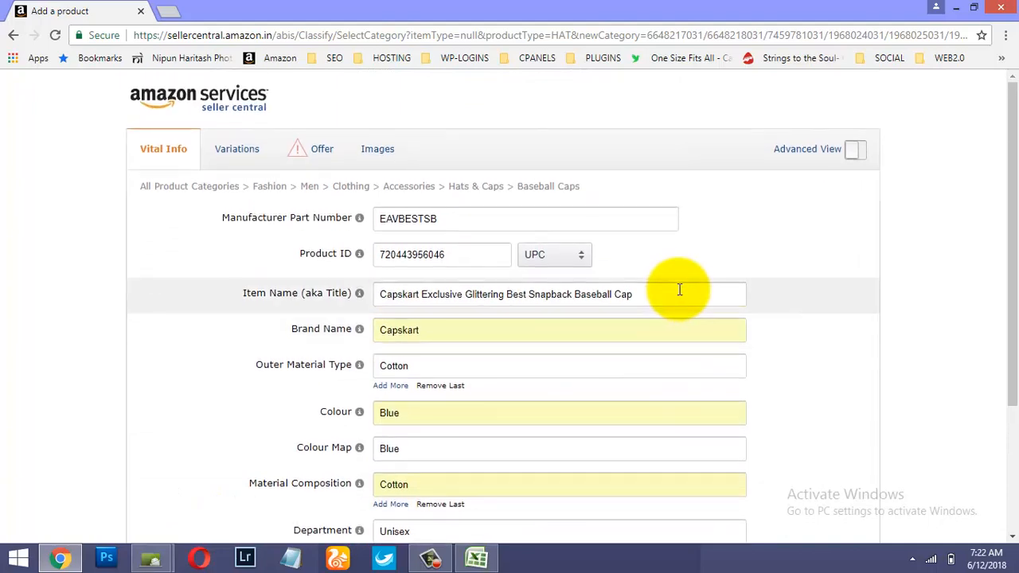
scroll(280, 236, "down", 3)
scroll(280, 234, "up", 2)
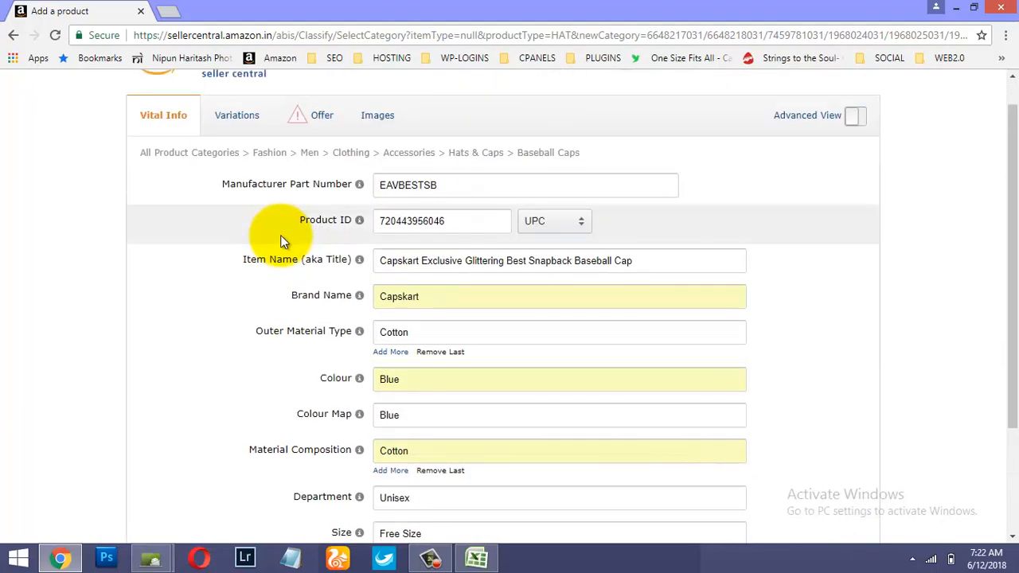
scroll(280, 235, "up", 1)
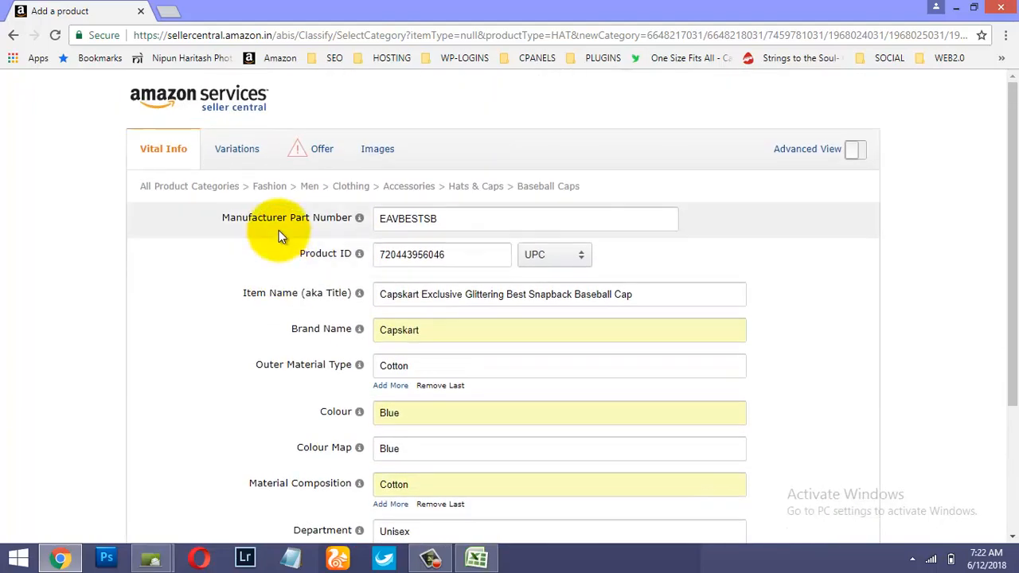
left_click(311, 156)
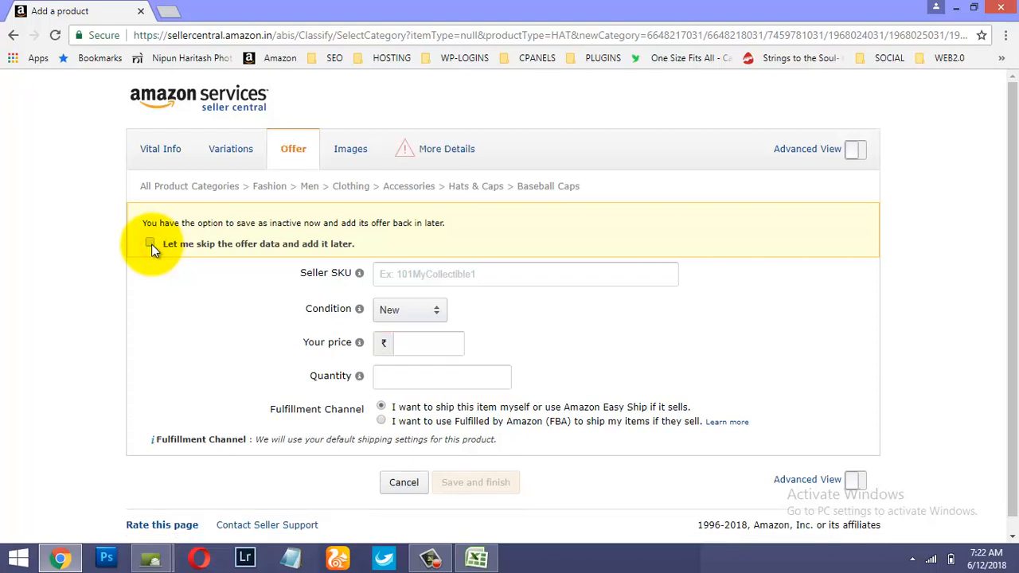
- Set the cap's Seller SKU to EAV_BEST in the offer details
left_click(387, 273)
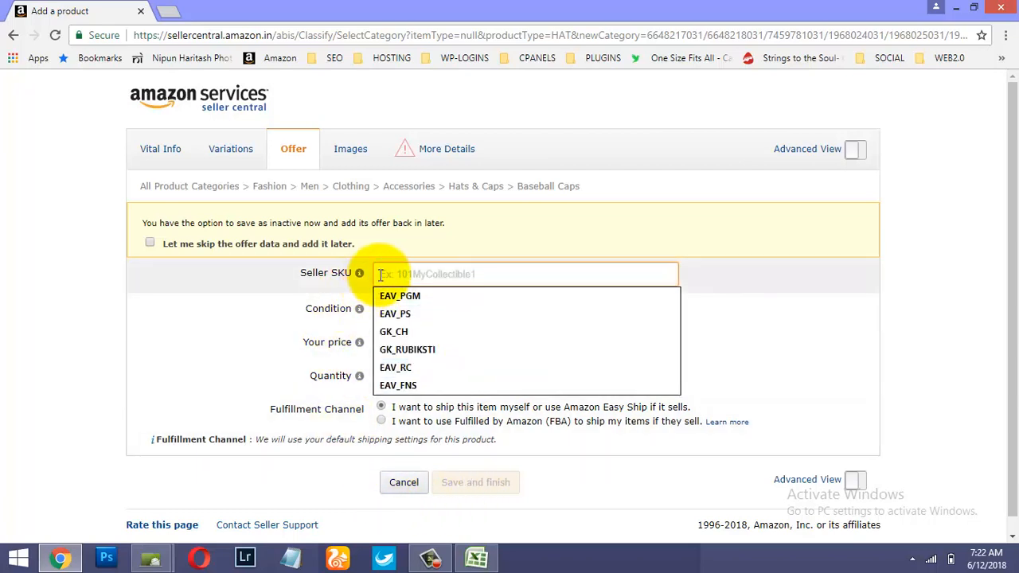
type("EAV")
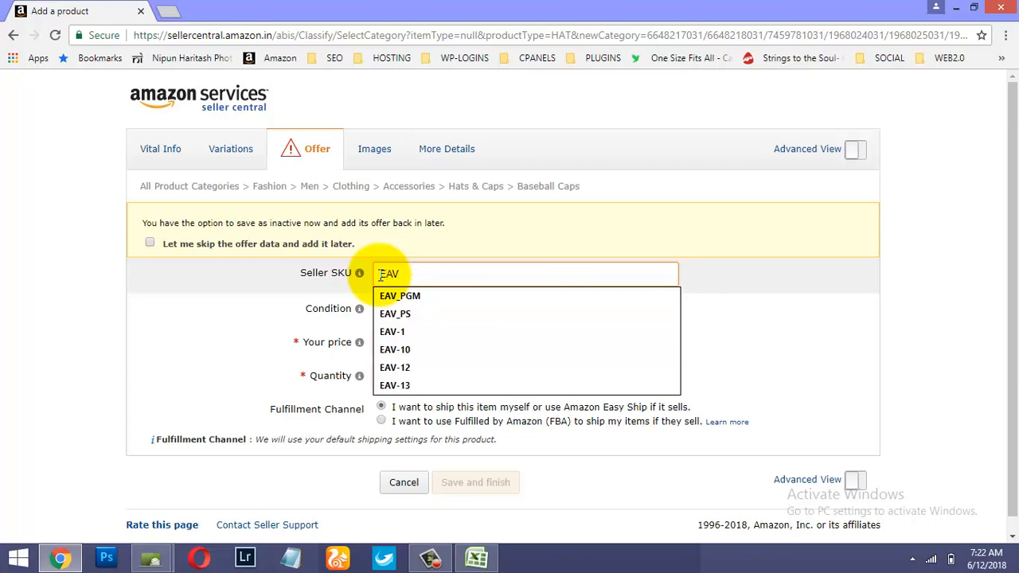
type("_")
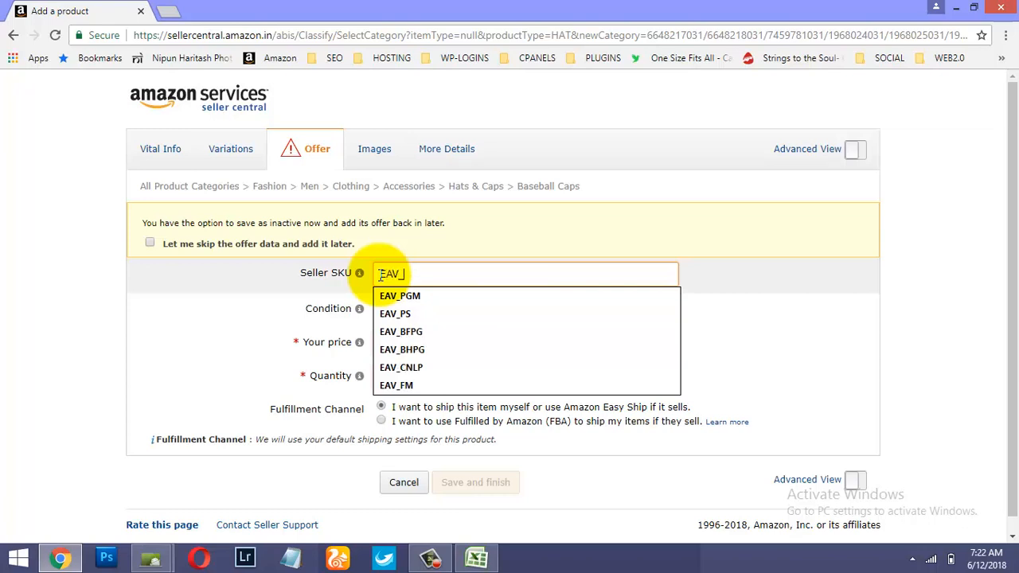
type("BEST")
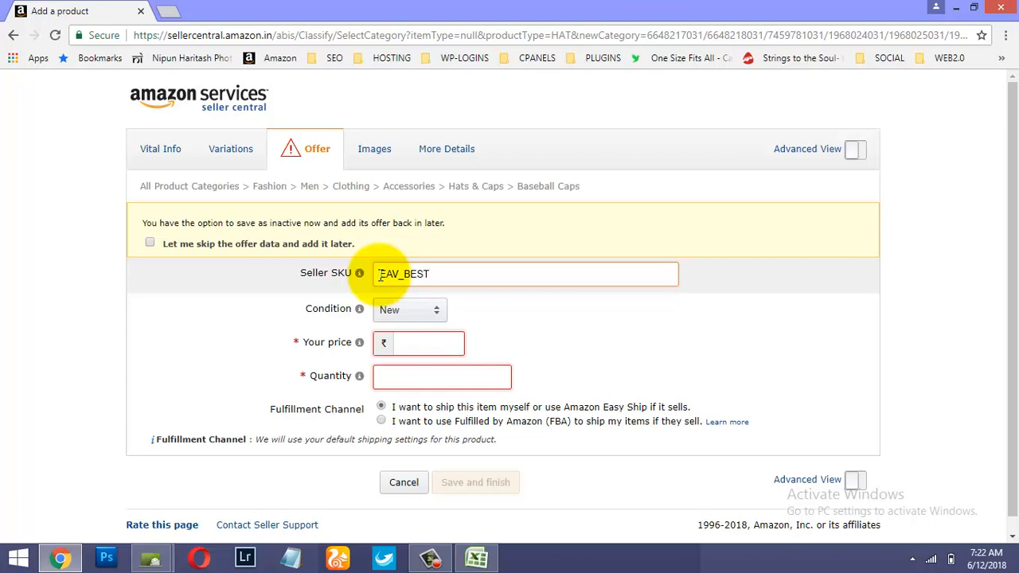
- Set the cap's price to ₹499 and the quantity to 100
left_click(415, 345)
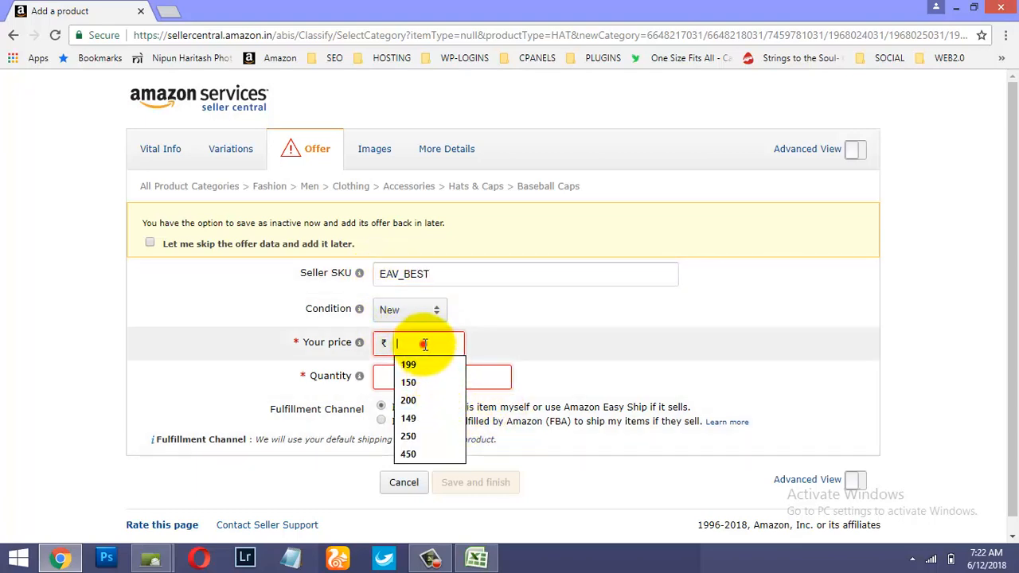
type("499")
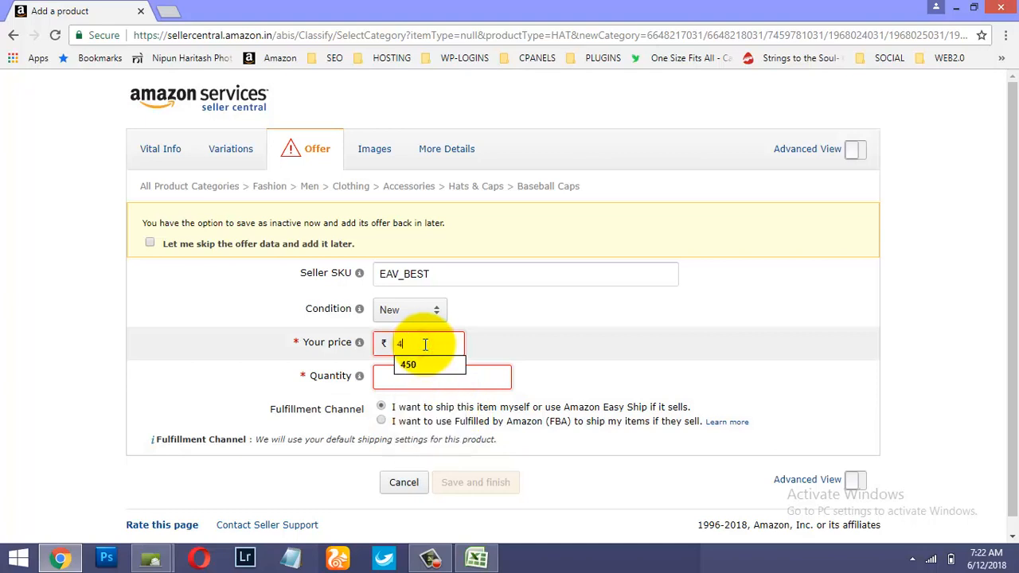
left_click(390, 374)
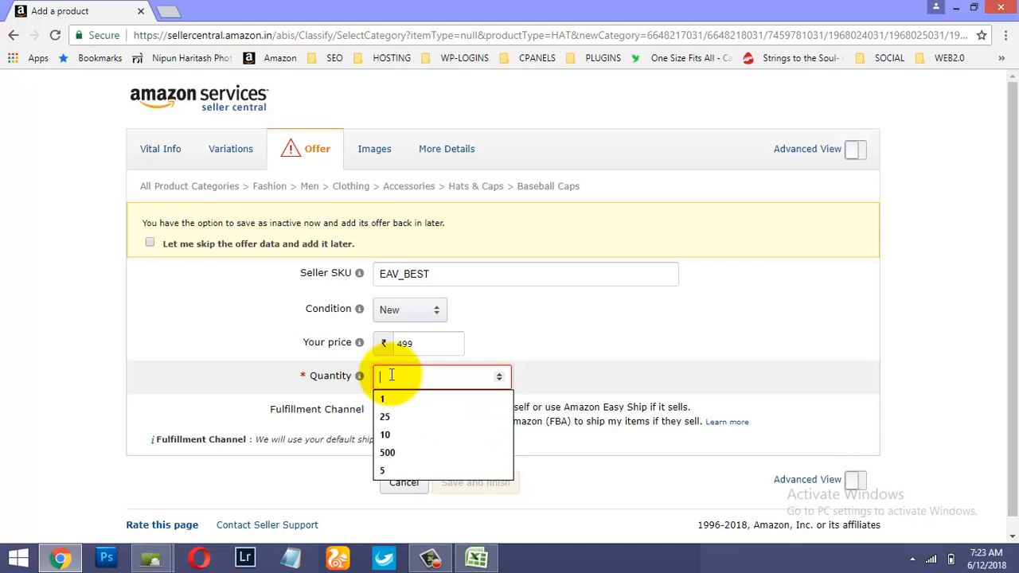
type("100")
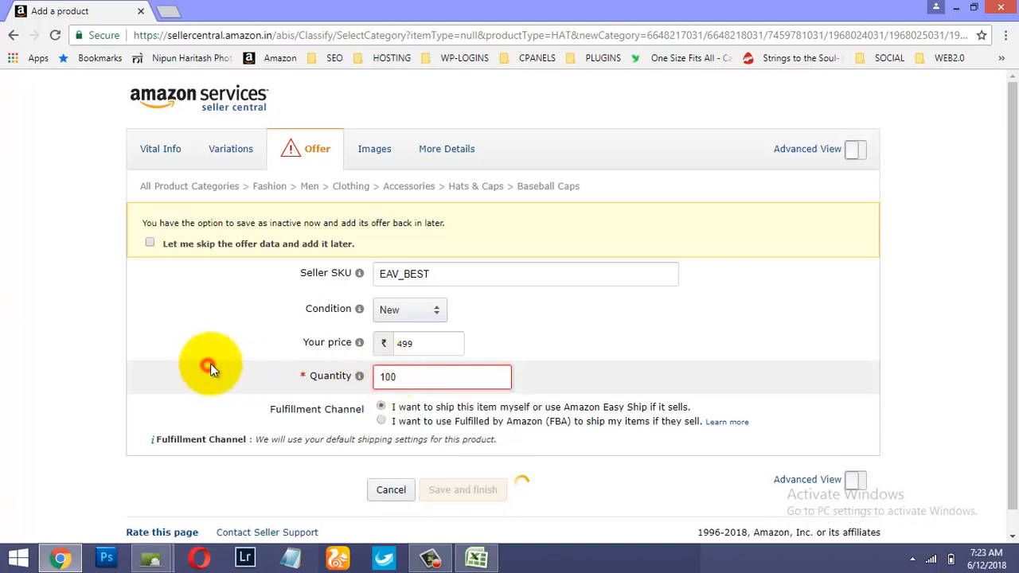
left_click(208, 366)
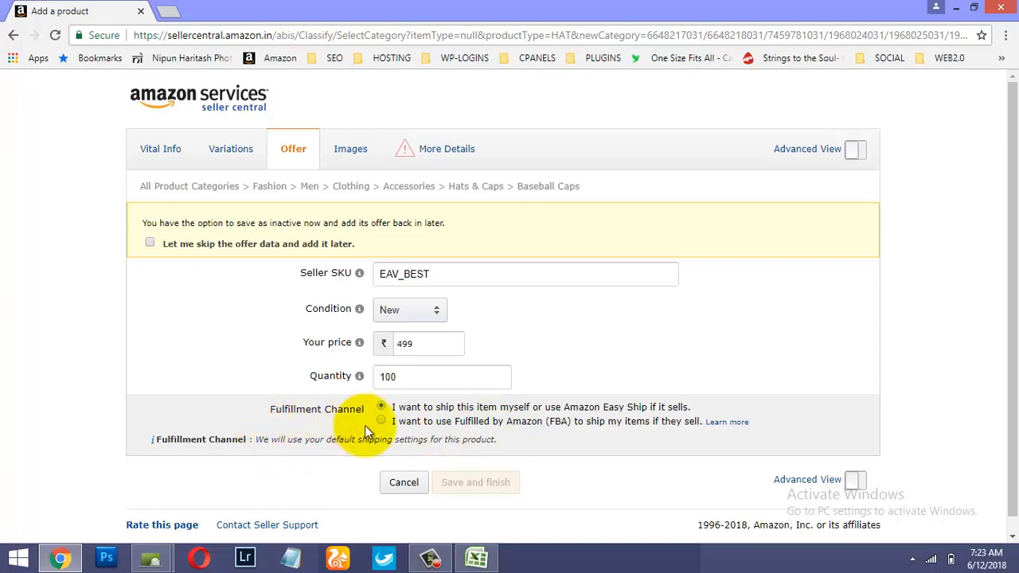
- Fill in the required manufacturer in the additional product details as Ebullient Art
left_click(429, 150)
left_click(412, 225)
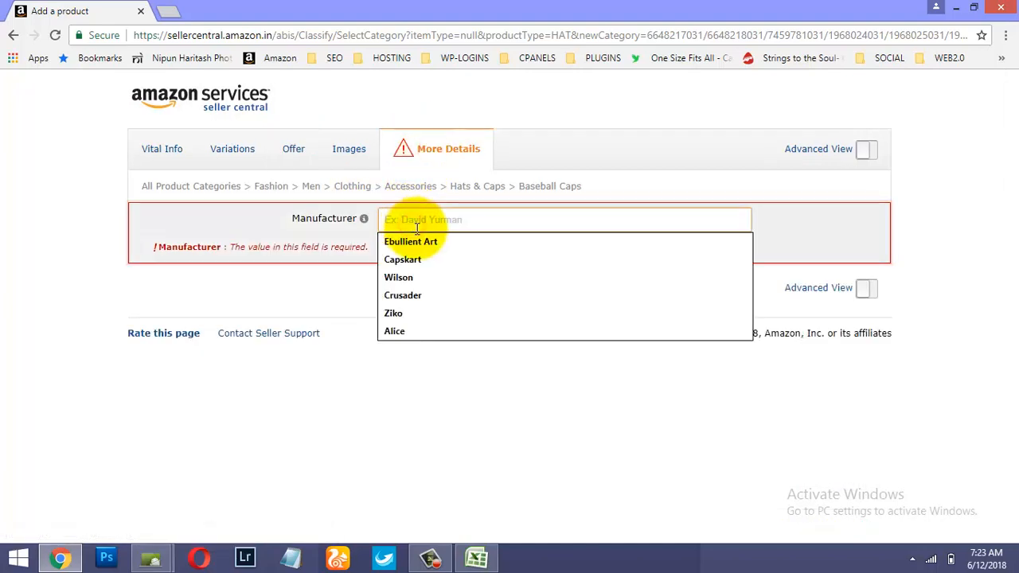
left_click(422, 238)
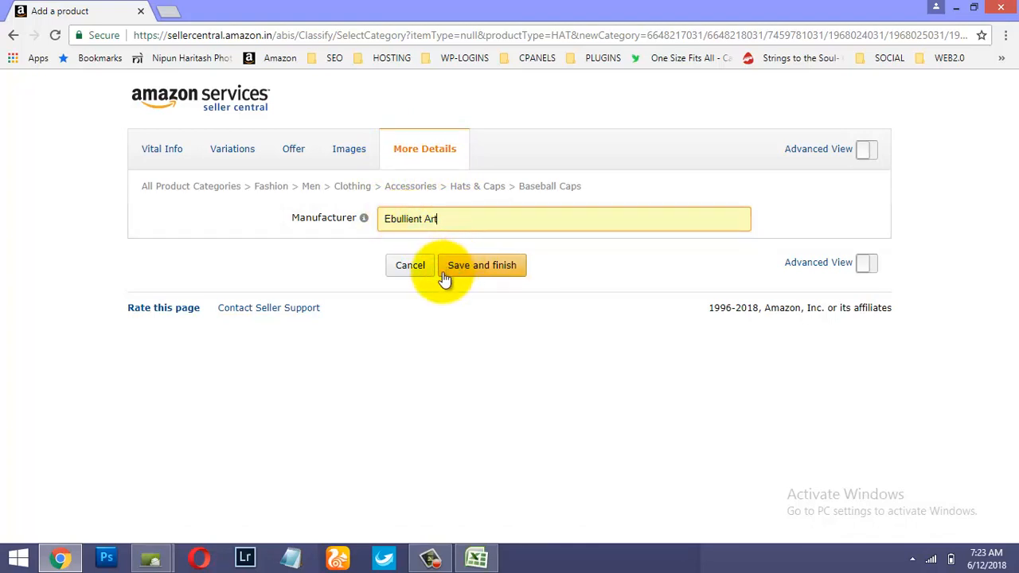
- Upload the front view of the Best cap as the main image and its back-strap view as the first additional image
left_click(353, 155)
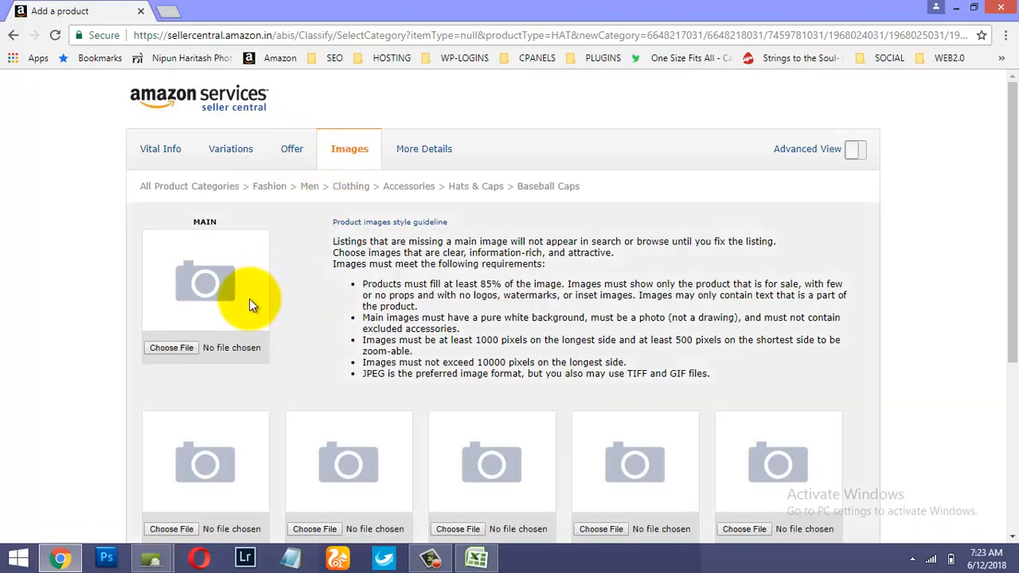
left_click(183, 349)
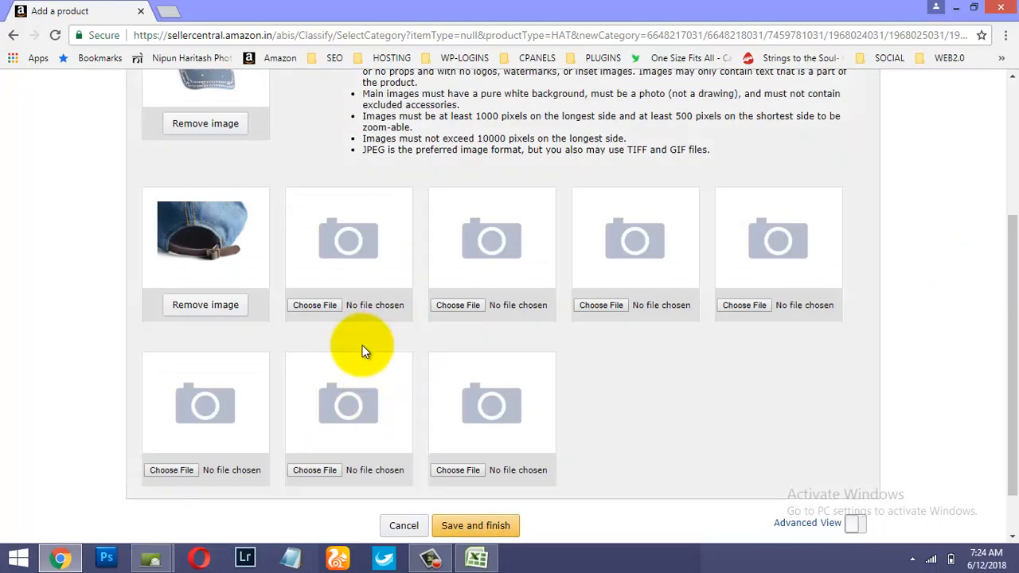
scroll(396, 313, "up", 3)
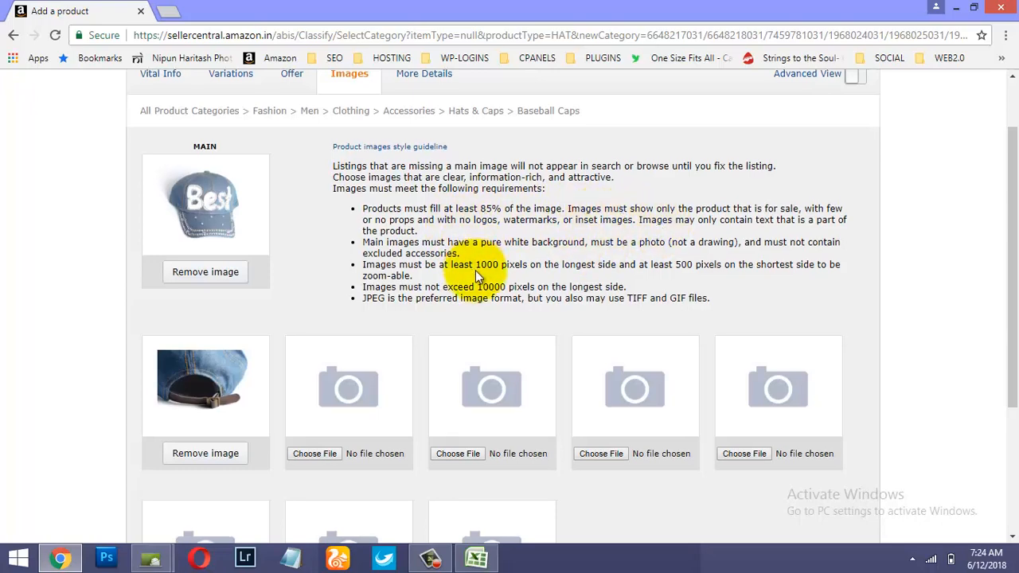
scroll(475, 270, "down", 3)
scroll(512, 341, "up", 5)
- Save and finish the cap listing and reload the Manage Inventory list
scroll(519, 351, "down", 3)
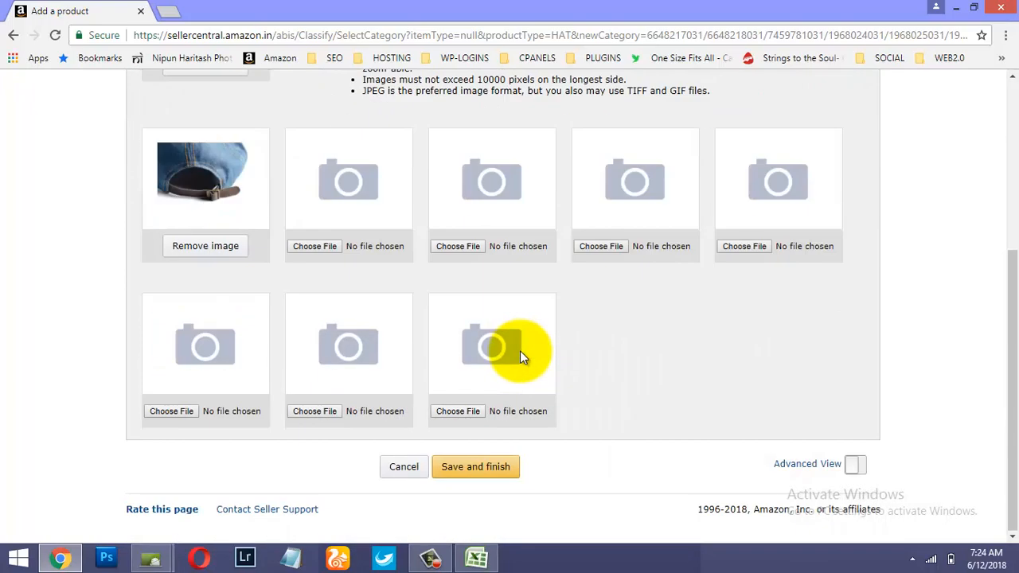
left_click(501, 468)
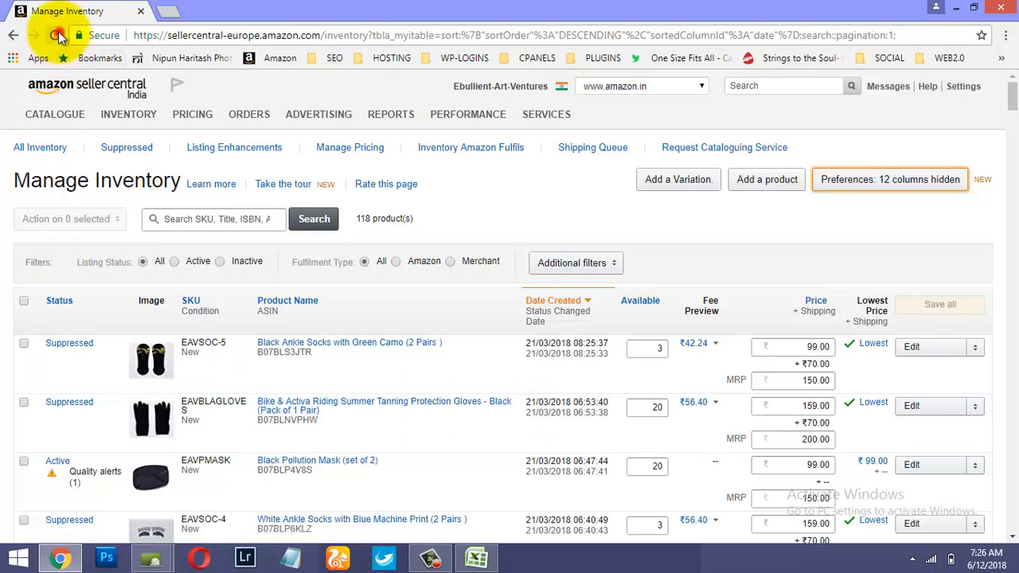
left_click(57, 36)
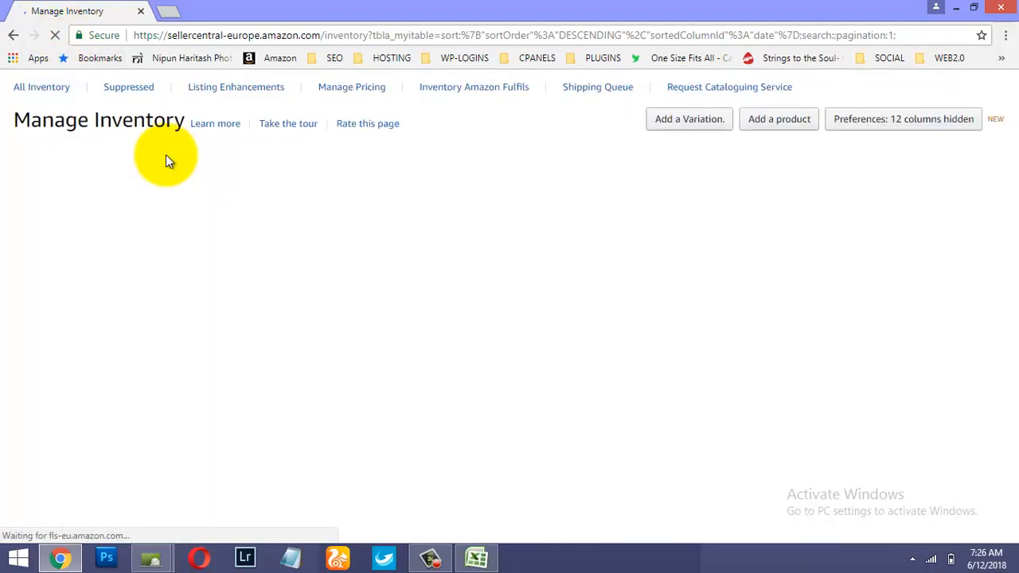